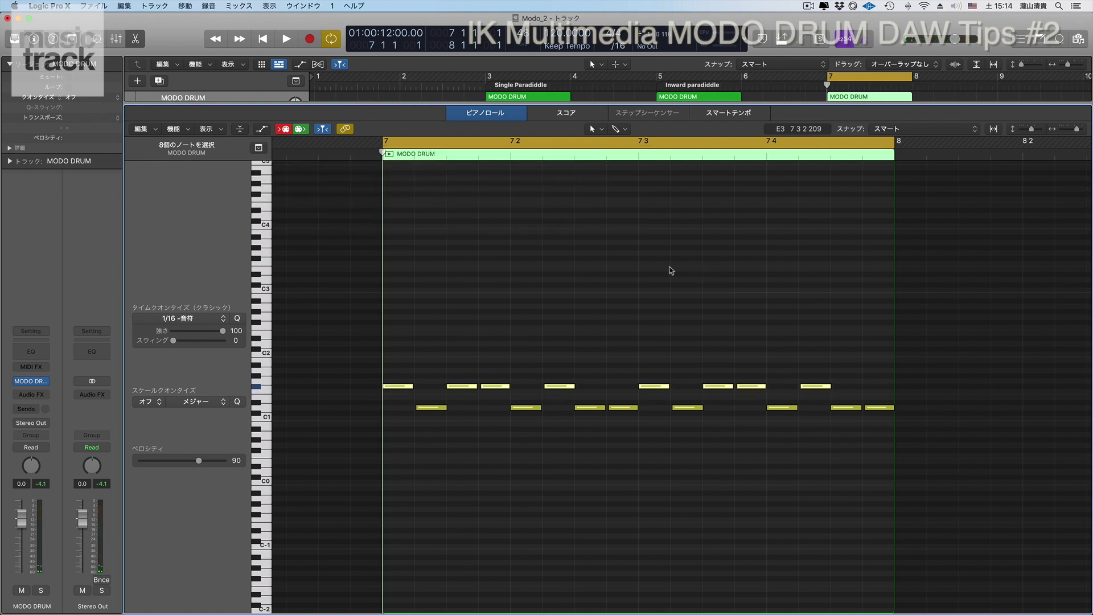
Step: Lower the velocity of all eight D1 snare notes in bar 7 to 40 and audition the loop
key("space")
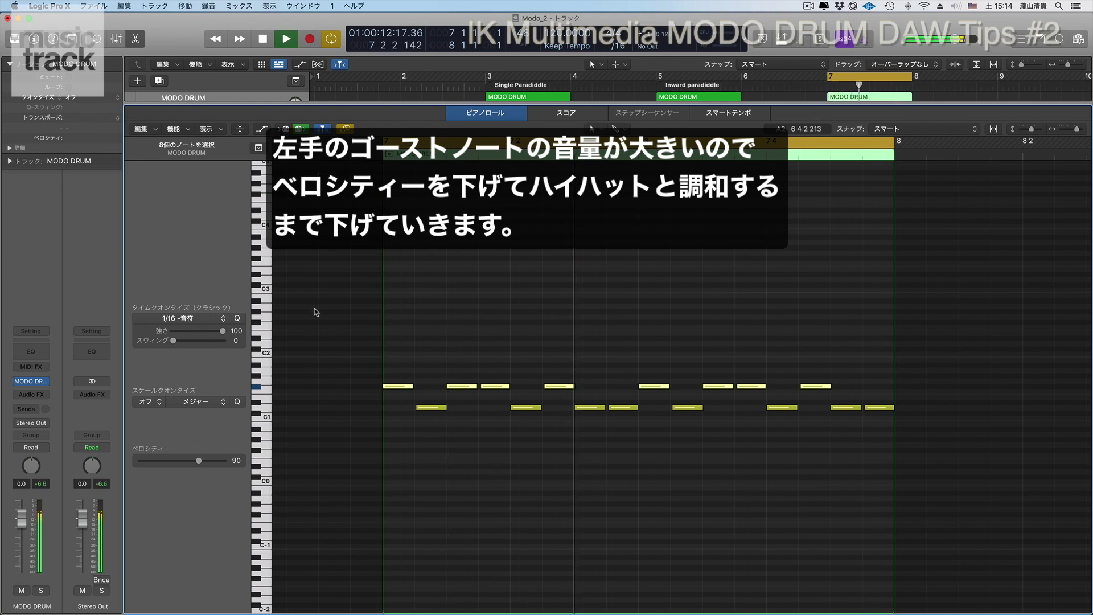
key("space")
left_click_drag(397, 403, 909, 433)
key("t")
key("v")
left_click_drag(431, 411, 433, 477)
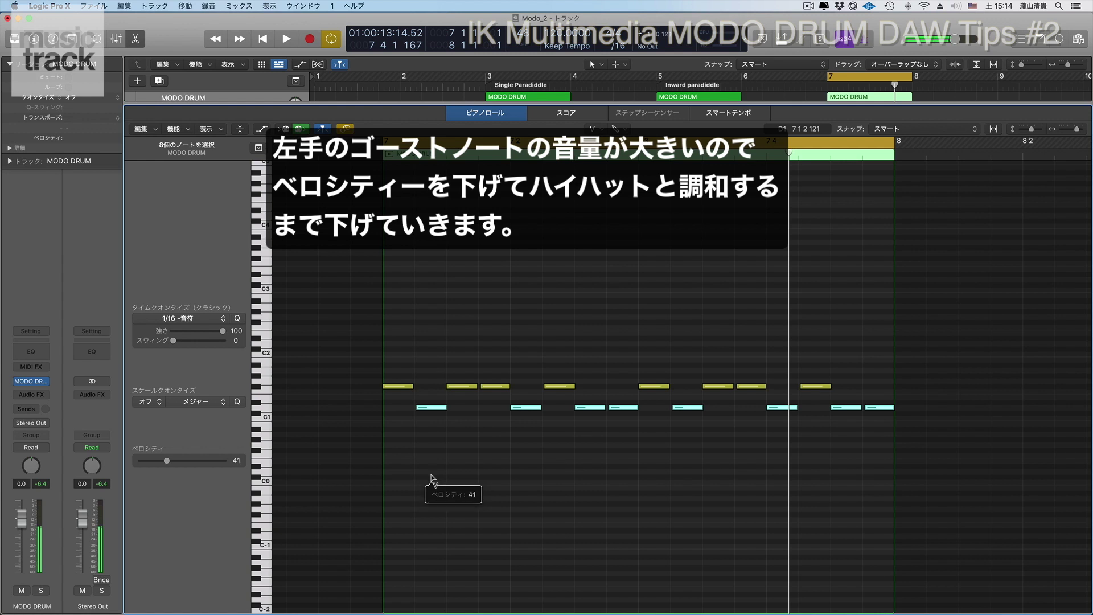
left_click_drag(431, 480, 433, 478)
key("space")
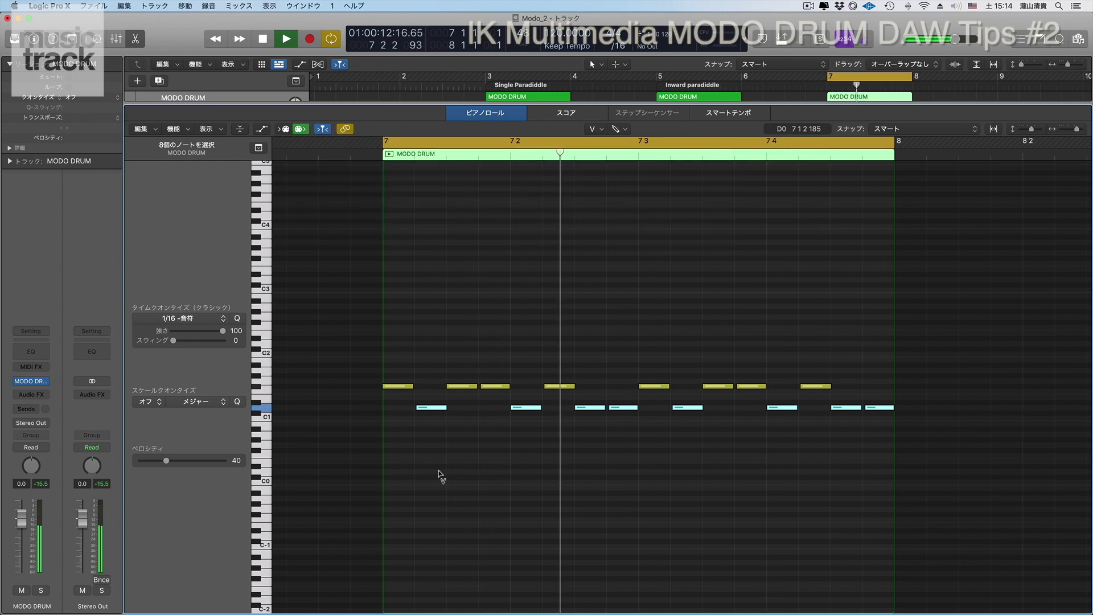
key("space")
Step: Copy the two hi-hat notes on beats 1 and 3 of bar 7 down to C1 as kick notes
key("t")
key("t")
left_click(427, 460)
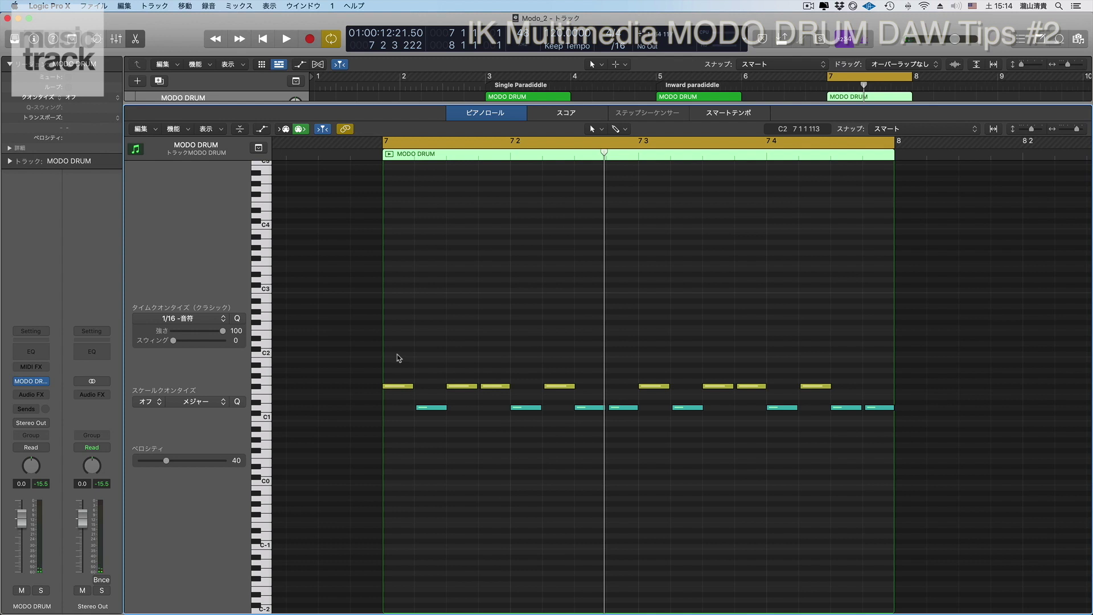
left_click(395, 386)
left_click_drag(658, 417, 663, 430)
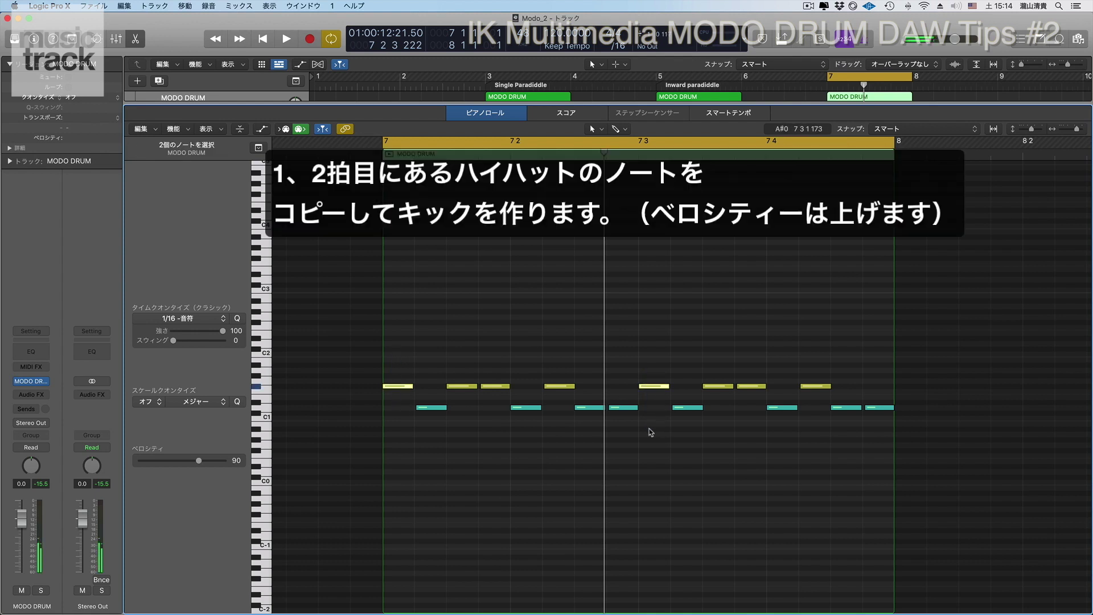
left_click_drag(395, 389, 394, 420)
mouse_move(396, 421)
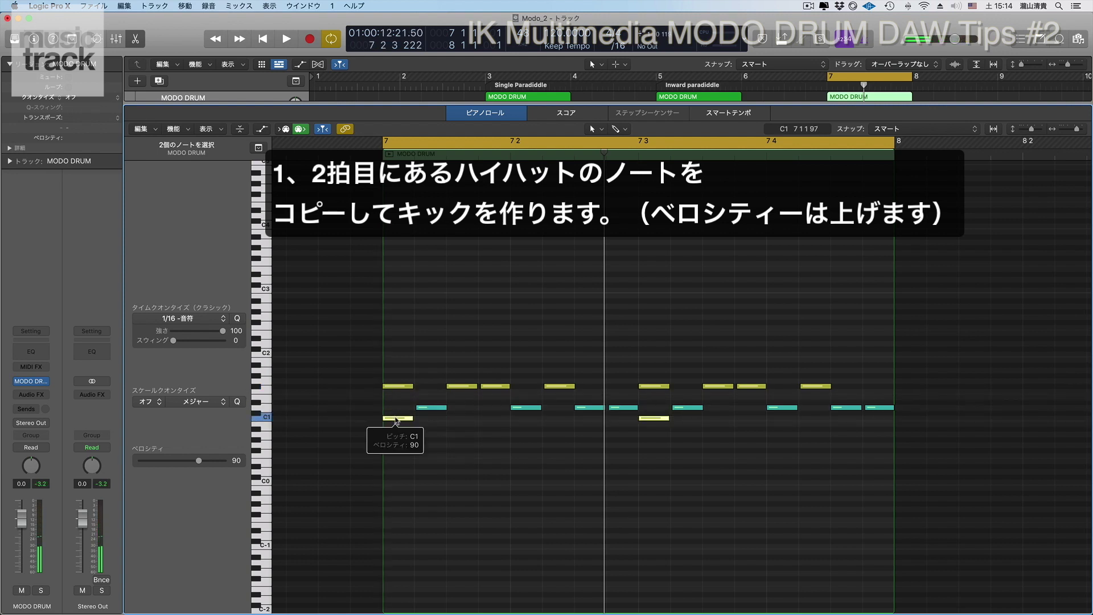
Step: Raise the velocity of the two C1 kick notes in bar 7 to 110
key("t")
key("v")
left_click_drag(397, 421, 395, 396)
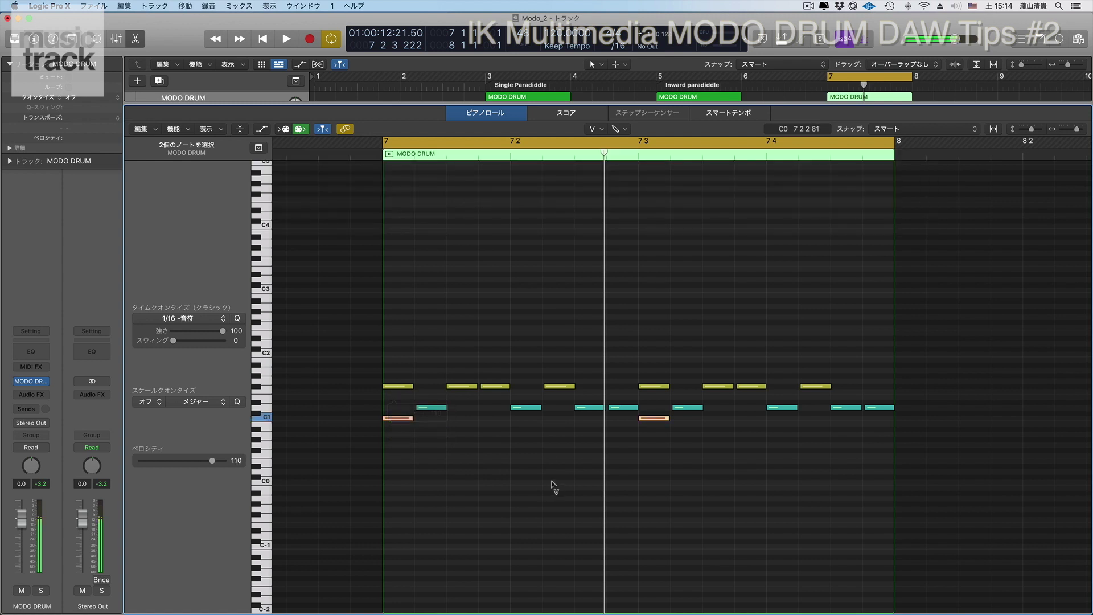
left_click(404, 420)
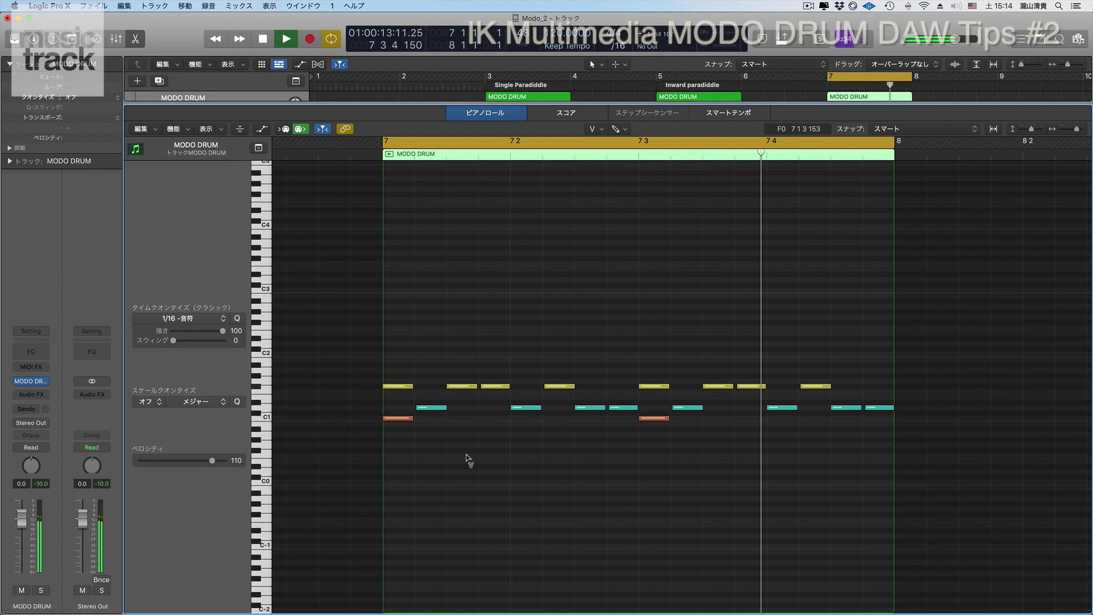
Step: Raise the D1 snare notes on beats 2 and 4 of bar 7 to velocity 110 and audition the backbeat
key("t")
key("t")
left_click(526, 408)
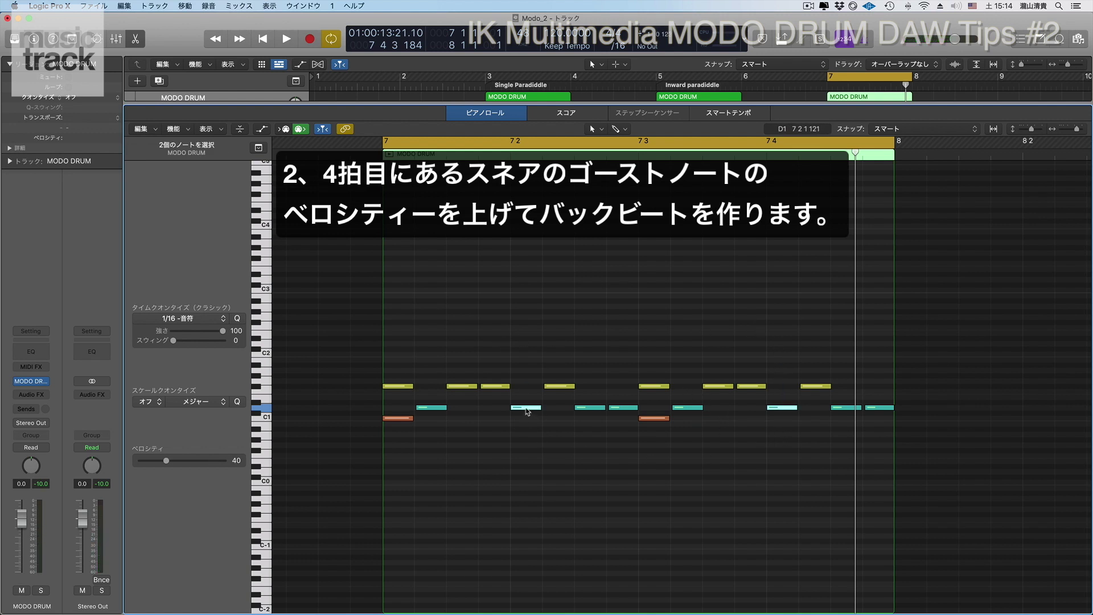
key("t")
key("v")
left_click_drag(526, 407, 520, 302)
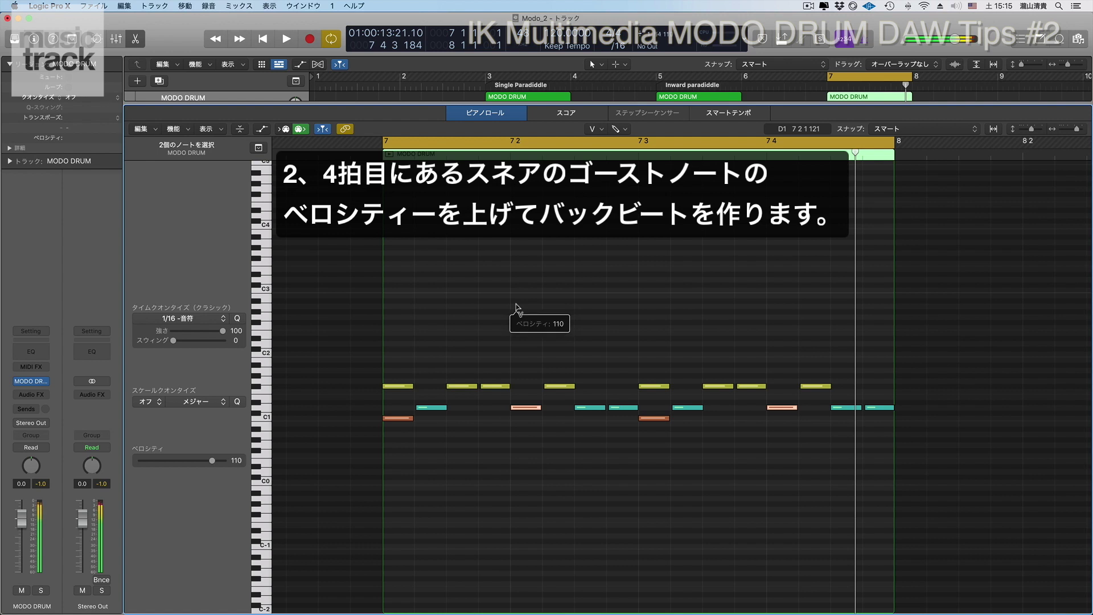
left_click(695, 484)
key("space")
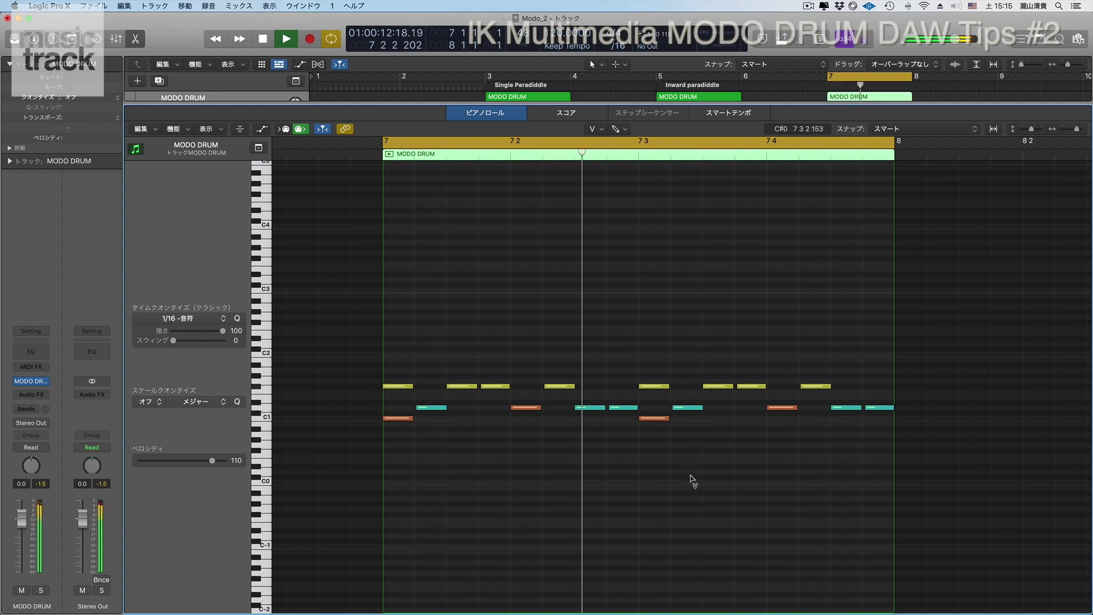
key("space")
Step: Shift the two backbeat snare notes in bar 7 from D1 to E1 and set their velocity to 100 during playback
left_click_drag(491, 405, 547, 420)
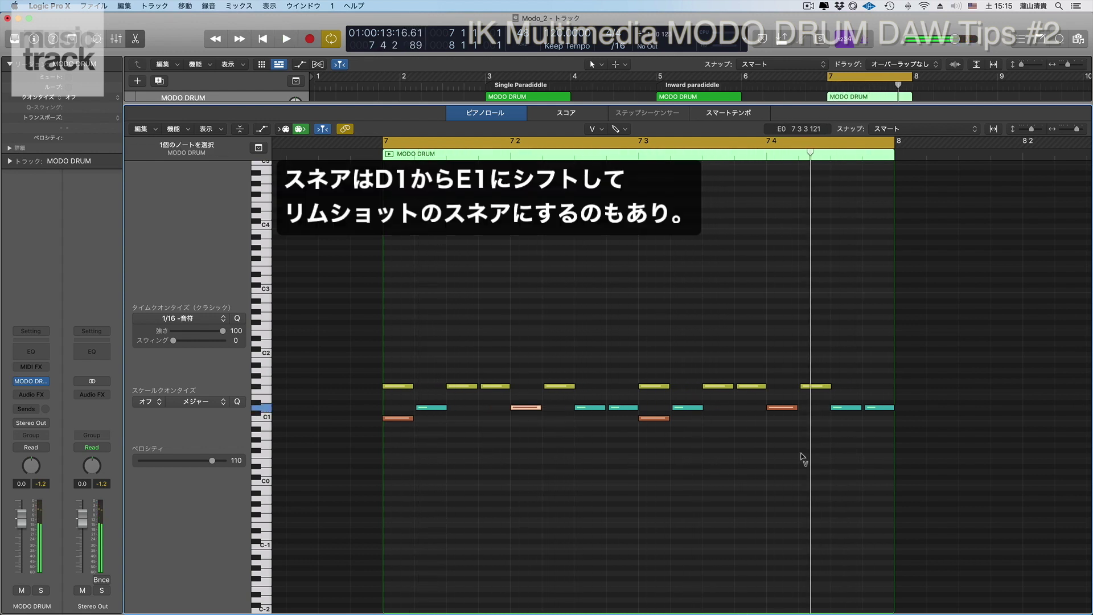
key("alt+Up")
key("alt+Up")
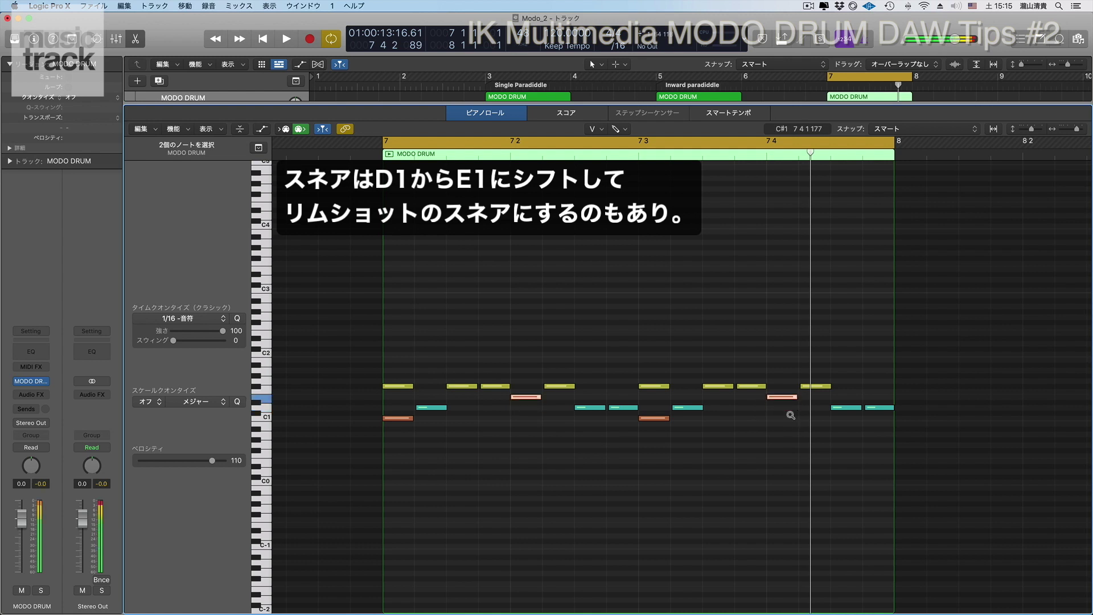
key("space")
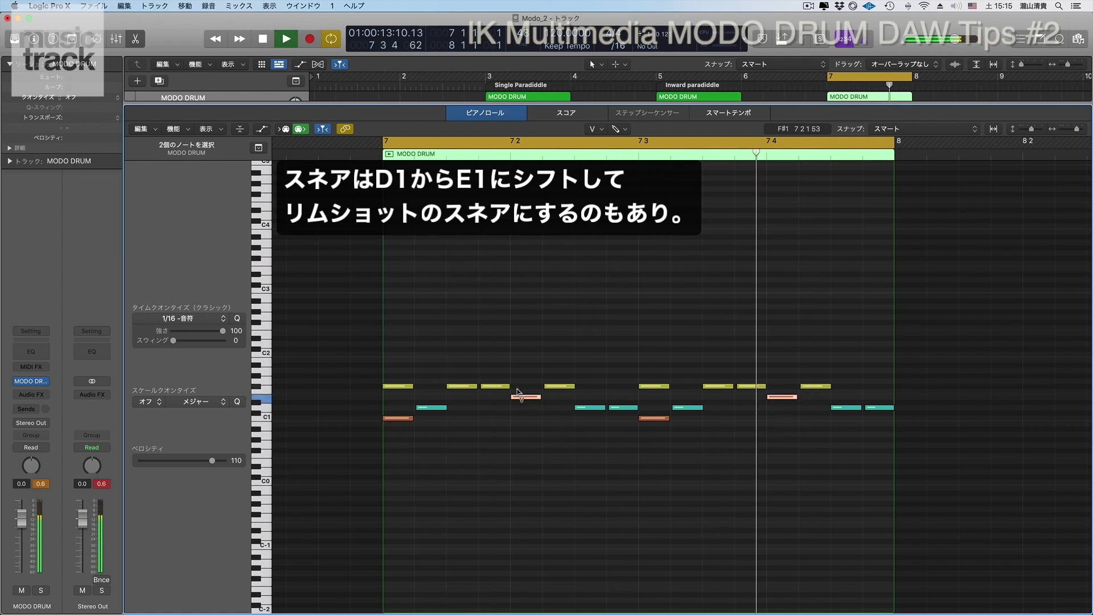
left_click_drag(526, 396, 526, 407)
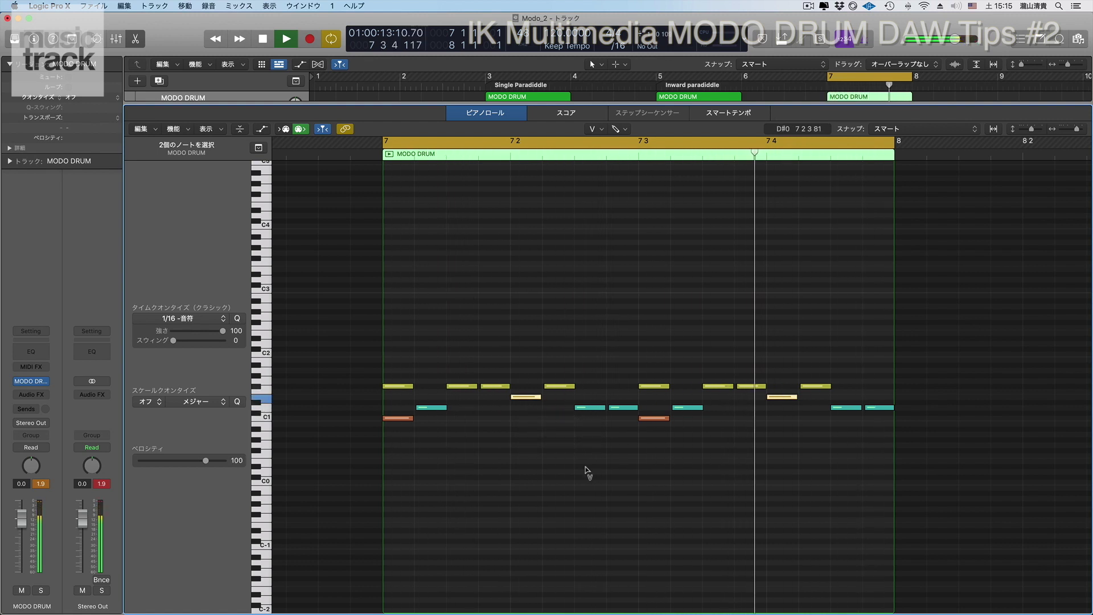
left_click(587, 473)
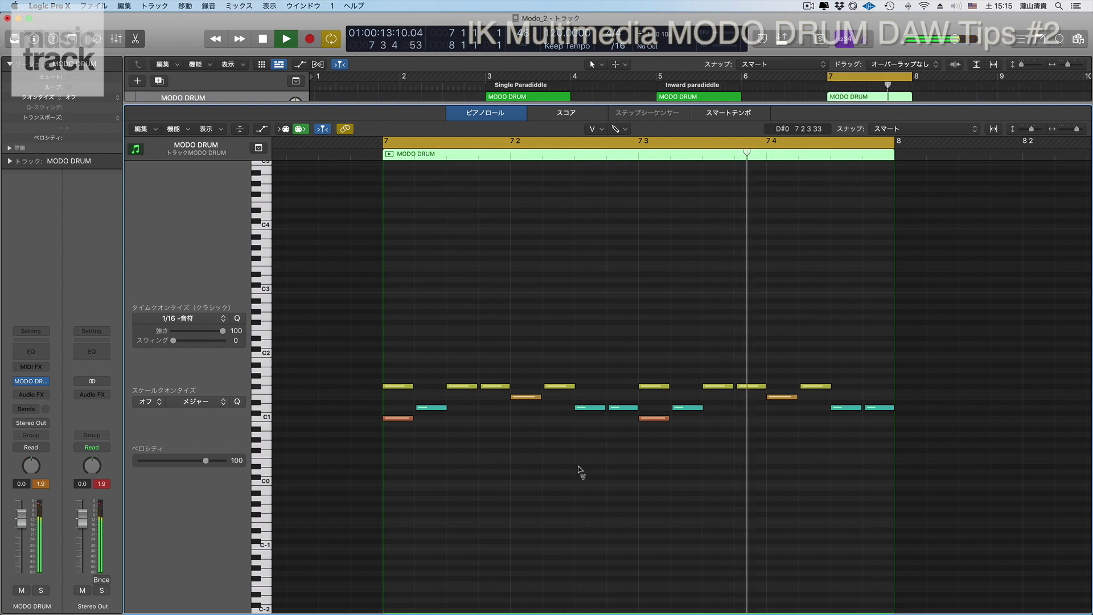
key("space")
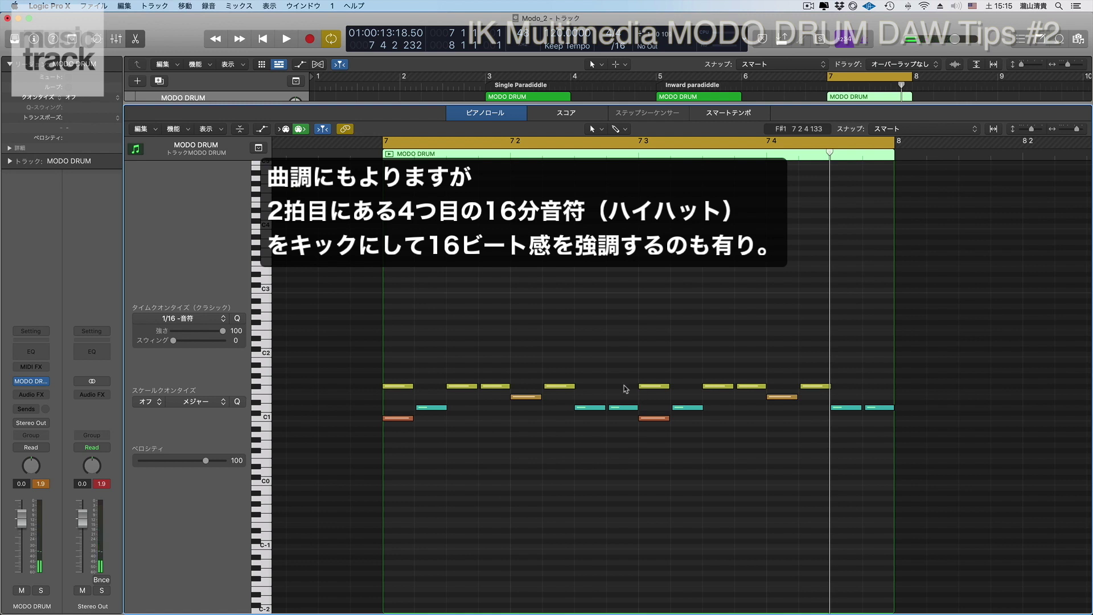
Step: Copy the snare note on the fourth sixteenth of beat 2 in bar 7 to B0 and set the copy's velocity to 100
left_click(623, 407)
left_click_drag(622, 408, 617, 344)
key("t")
key("v")
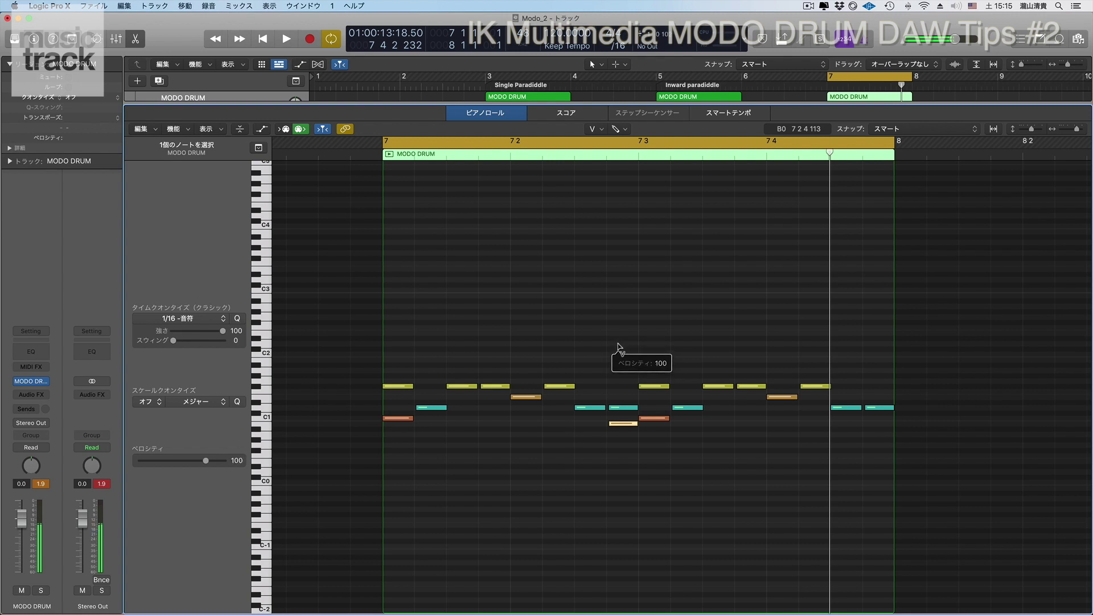
left_click(704, 520)
key("space")
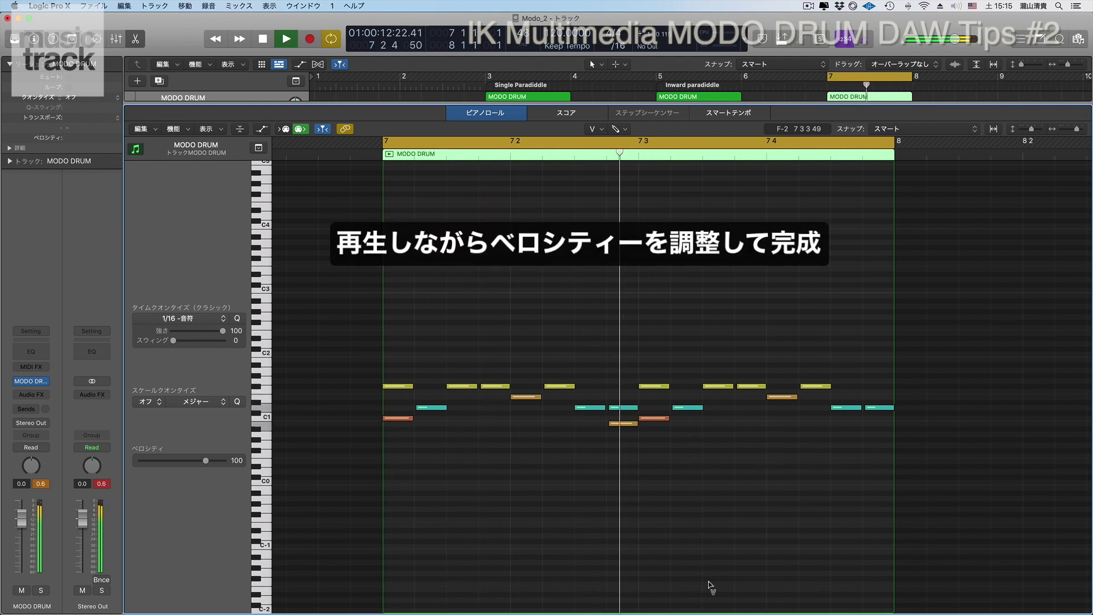
Step: Select all D1 ghost notes in bar 7 and lower their velocity to 35 during playback
left_click(266, 409)
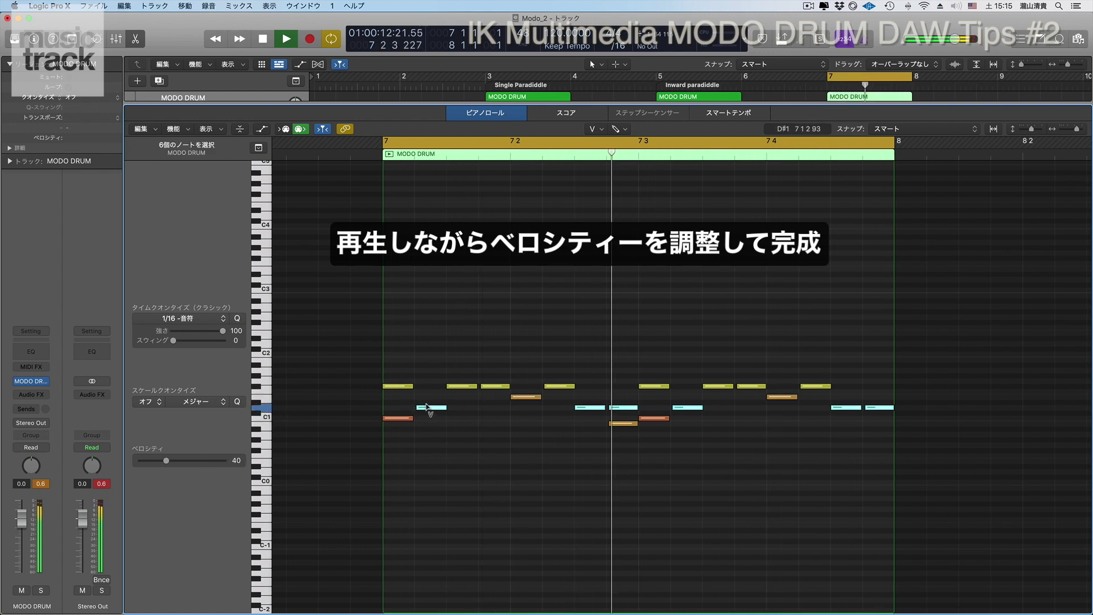
left_click_drag(426, 406, 426, 417)
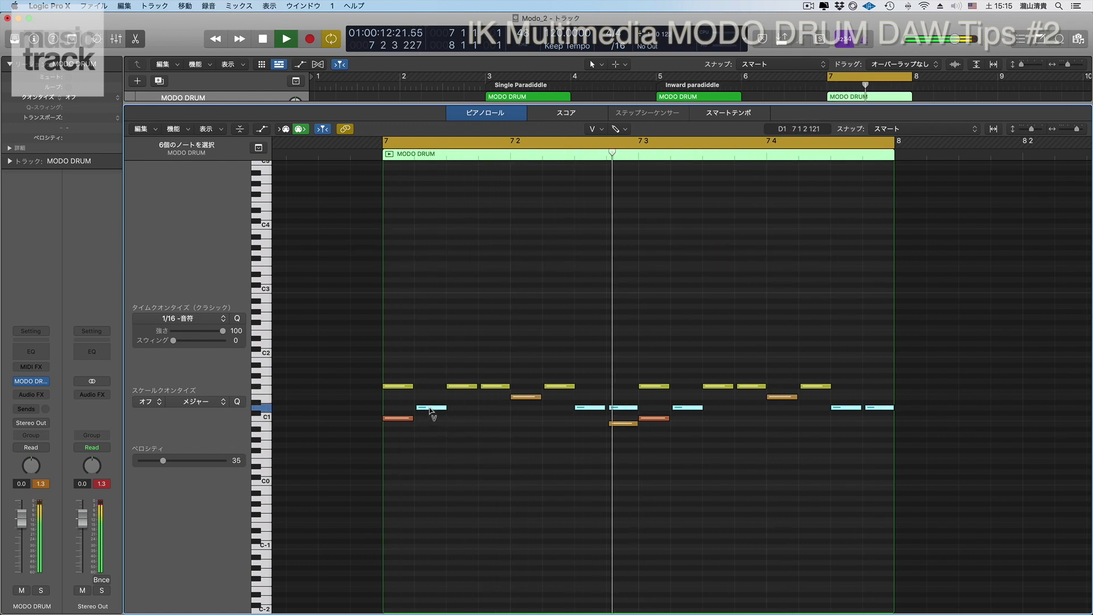
key("space")
left_click(443, 499)
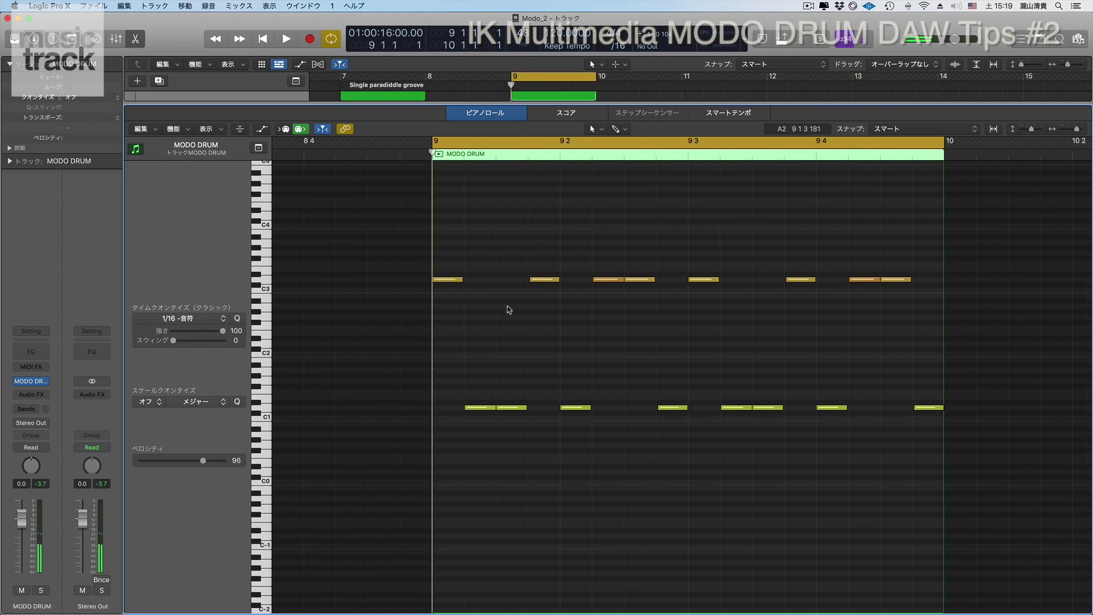
Step: Transpose the eight D3 notes of the bar 9 region down to the F#1 hi-hat and start playback
left_click_drag(393, 256, 913, 308)
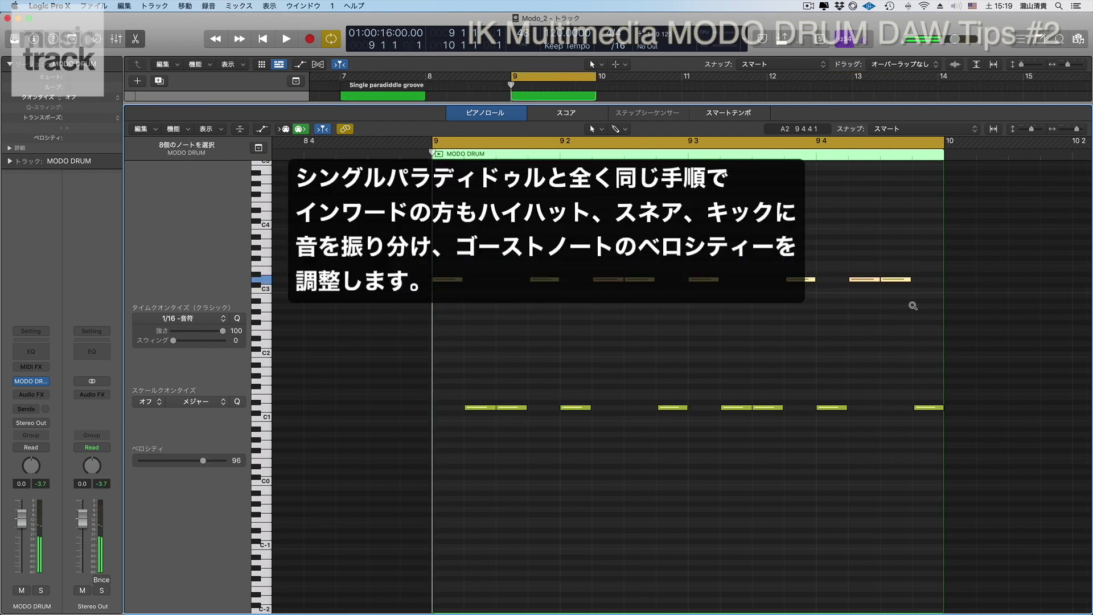
key("ctrl+alt+Up")
scroll(914, 308, "left", 1)
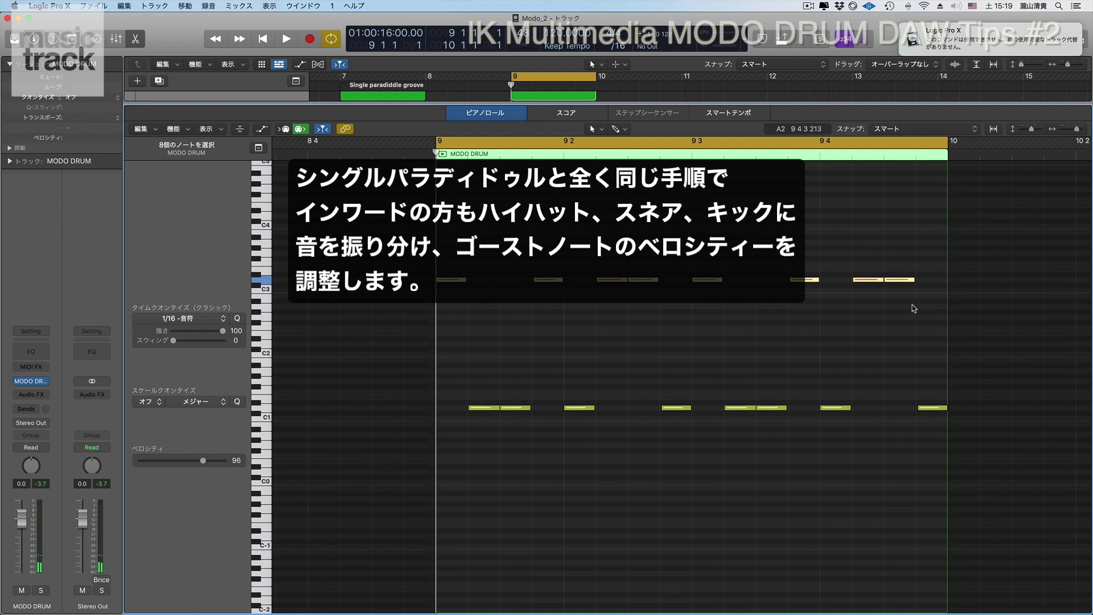
key("shift+alt+Down")
key("shift+alt+Down")
key("alt+Up")
key("alt+Up")
key("alt+Up")
key("alt+Up")
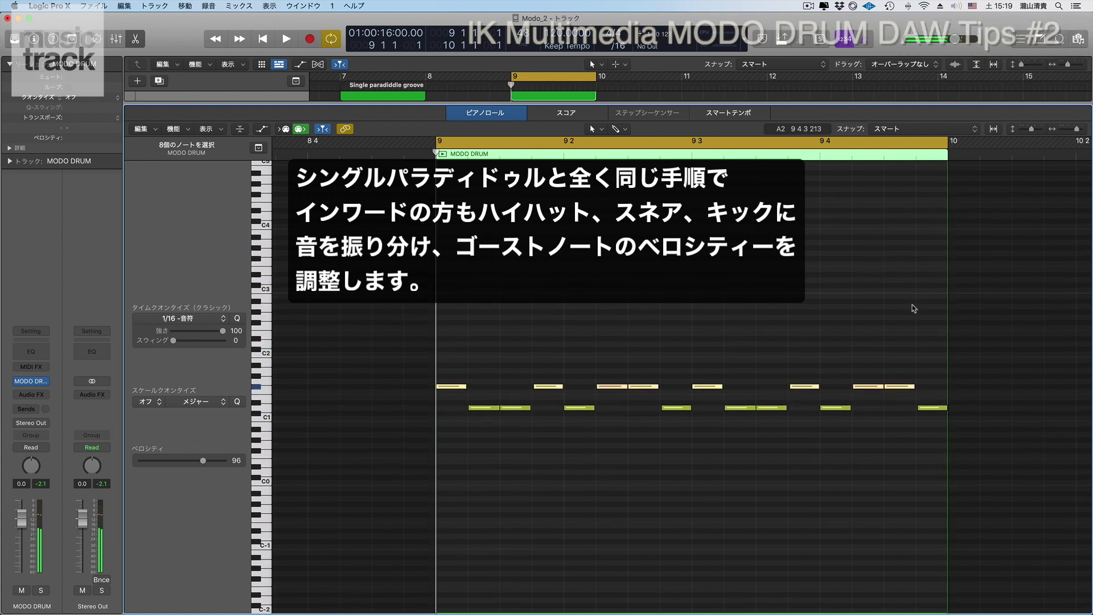
key("space")
Step: Lower the velocity of all eight D1 snare notes in bar 9 to 32 and audition the loop
left_click_drag(446, 411, 932, 419)
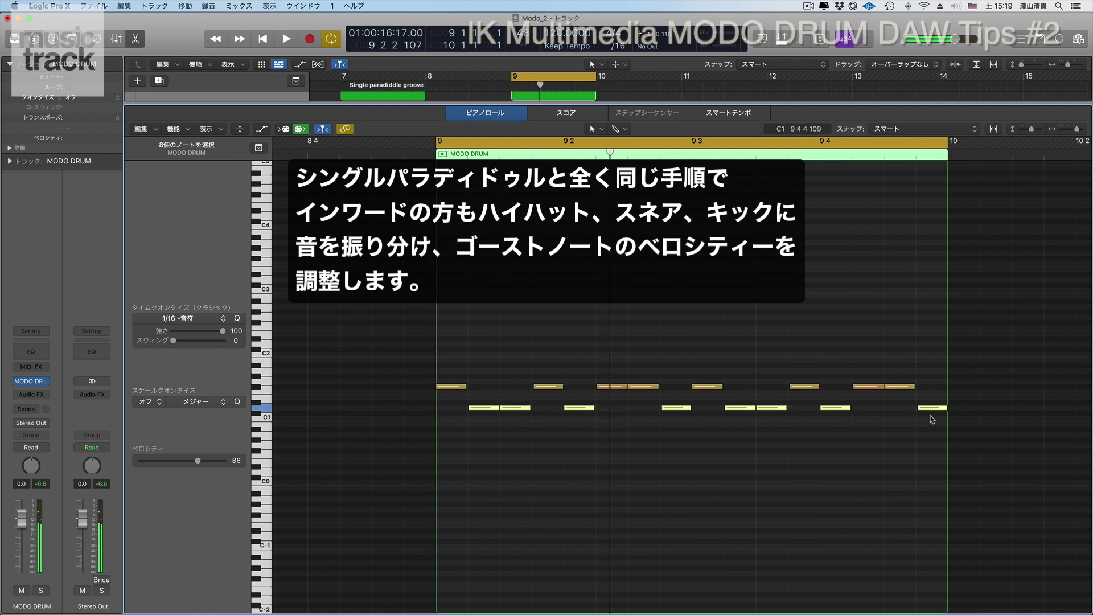
key("t")
key("v")
left_click_drag(486, 410, 488, 481)
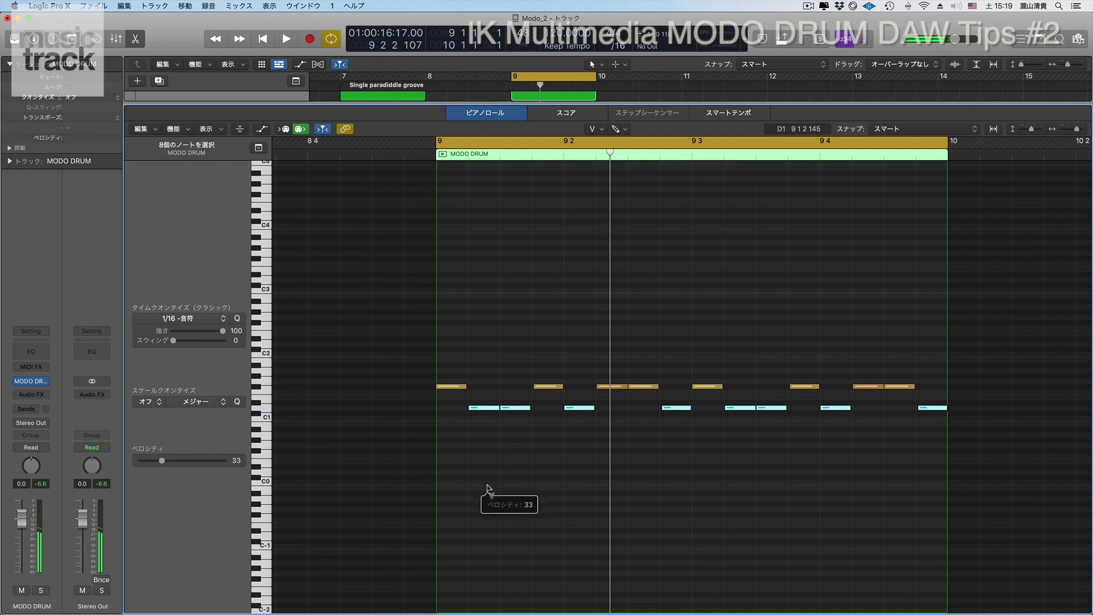
key("space")
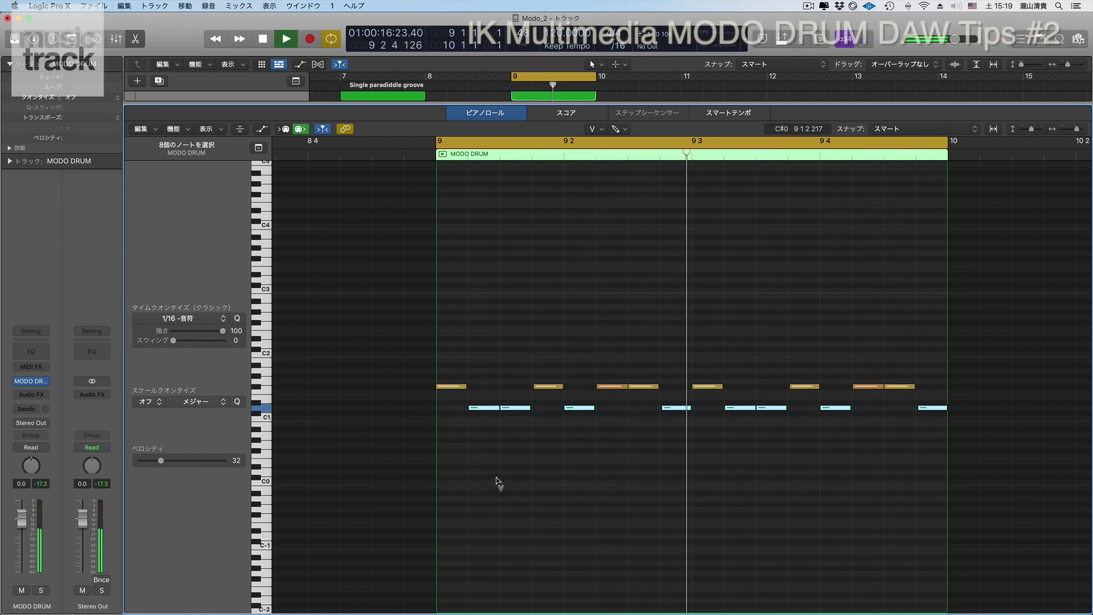
key("space")
Step: Copy the hi-hat notes on beats 1 and 3 of bar 9 down to C1 as kick notes
left_click(450, 387)
key("t")
key("t")
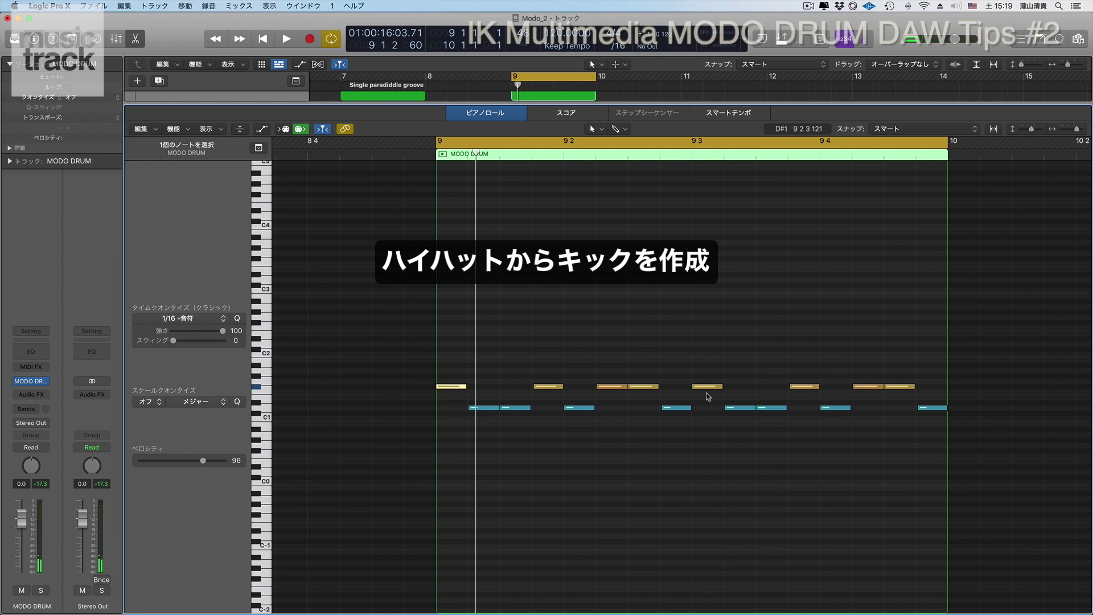
mouse_move(446, 389)
left_mouse_down()
mouse_move(448, 422)
mouse_move(448, 392)
left_mouse_up()
Step: Raise the velocity of the two C1 kick notes in bar 9 to 110 and audition the result
key("t")
key("v")
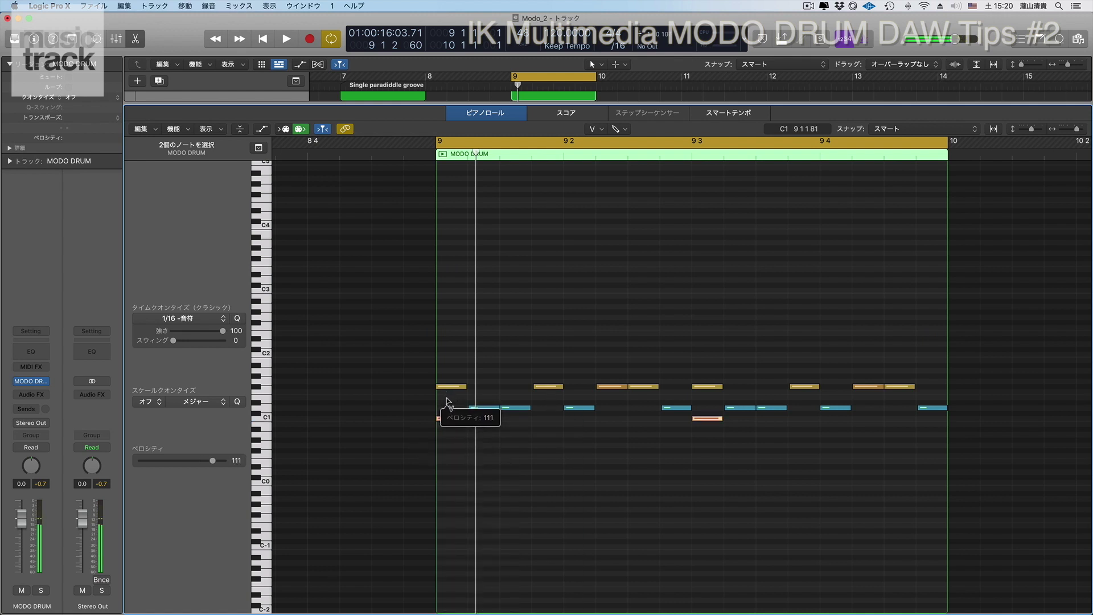
left_click_drag(446, 403, 446, 404)
key("space")
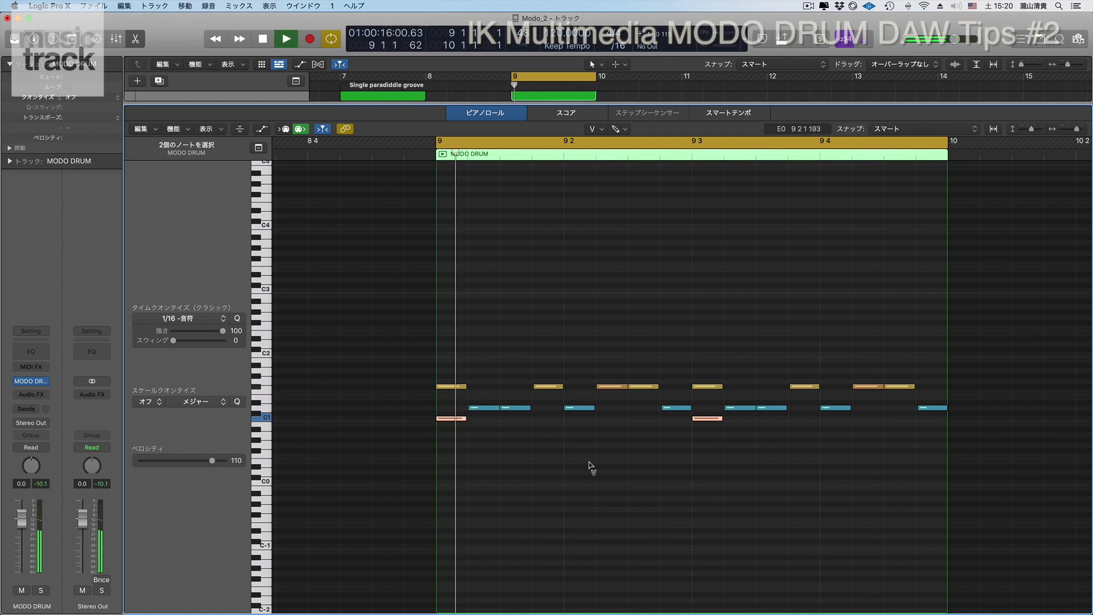
key("space")
left_click(588, 465)
Step: Set the D1 snare notes on beats 2 and 4 of bar 9 to velocity 100 and shift them up to E1
left_click_drag(579, 407, 588, 444)
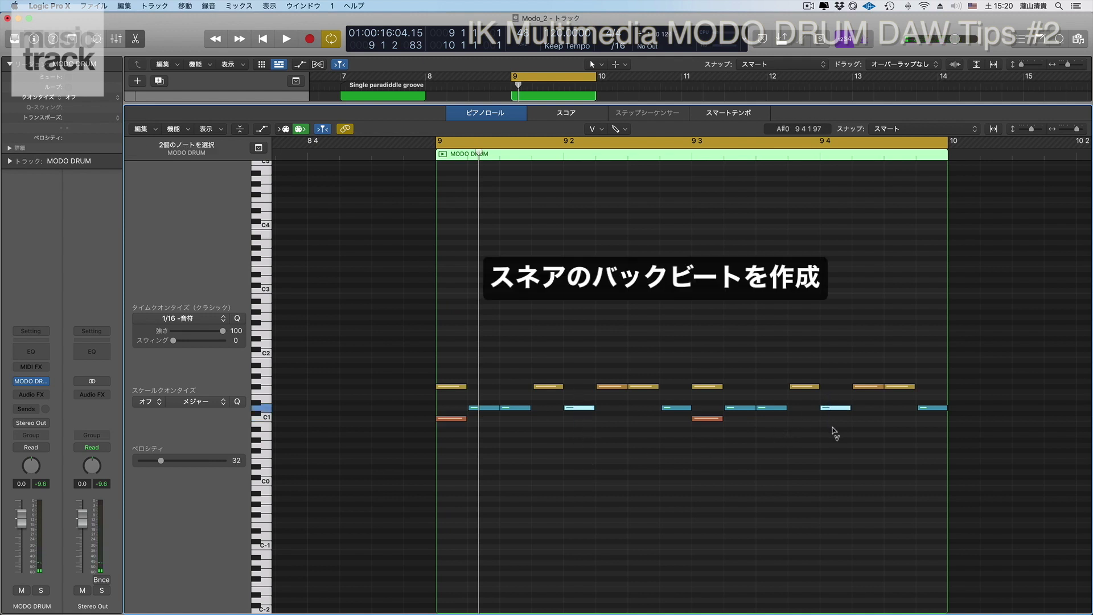
left_click_drag(579, 408, 579, 333)
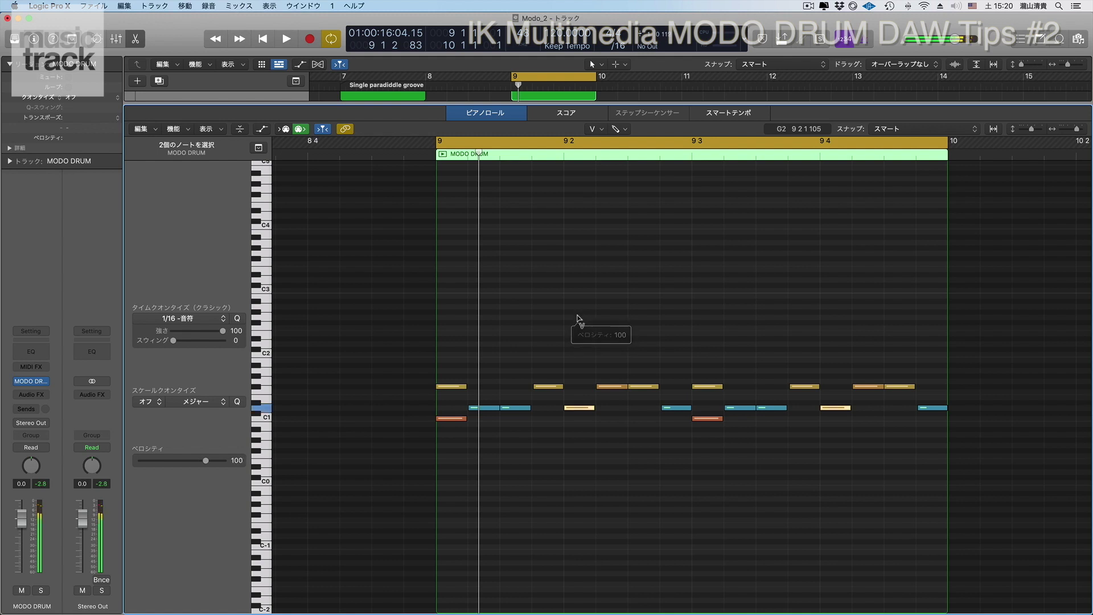
key("alt+Up")
key("space")
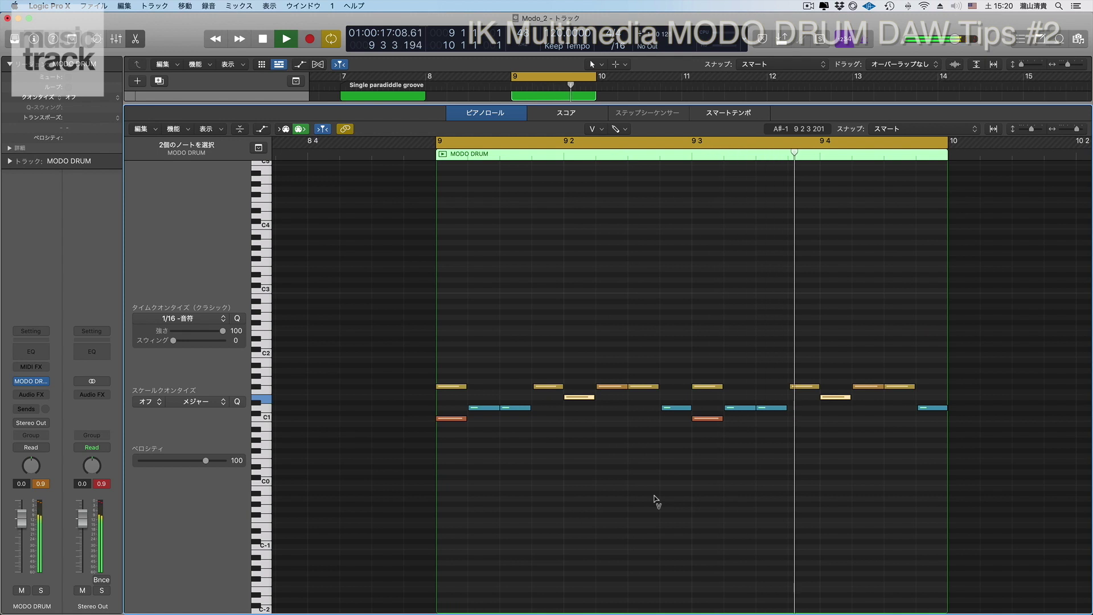
key("space")
Step: Copy the hi-hat notes on the last sixteenth of beats 1 and 3 in bar 9 down to C1 as extra kicks
key("t")
left_click(538, 350)
left_click(547, 386)
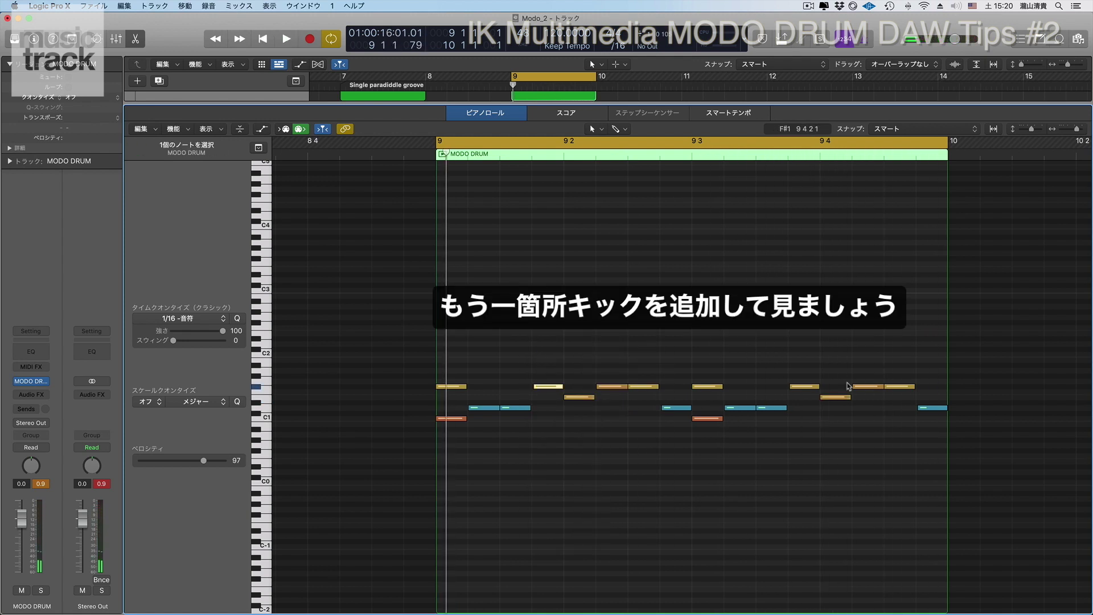
left_click_drag(552, 389, 550, 421)
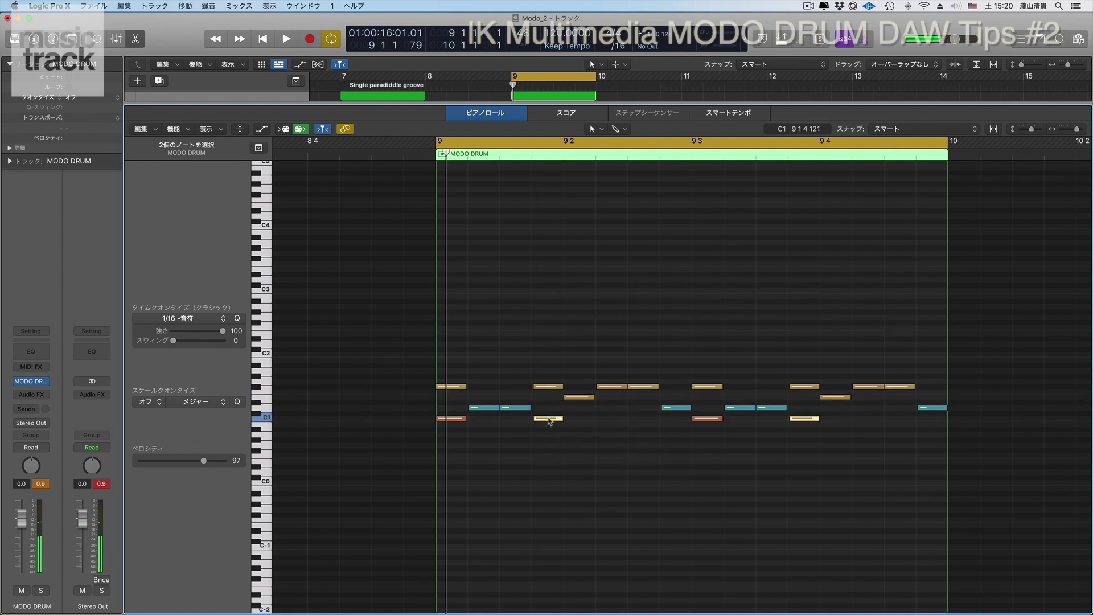
mouse_move(549, 421)
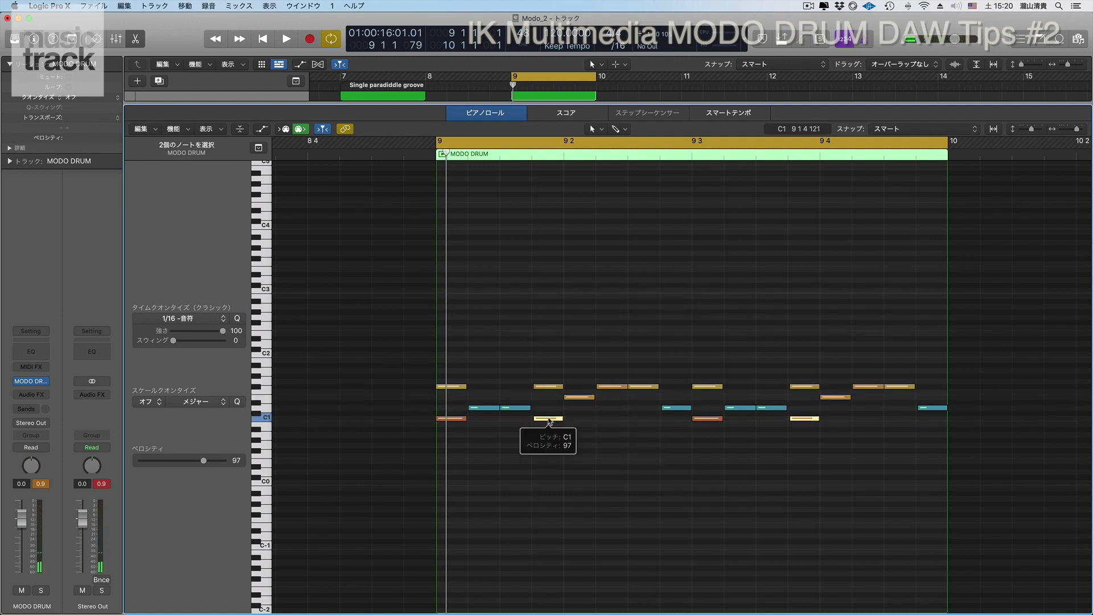
Step: Raise the velocity of the two new C1 kick notes in bar 9 to 110 and audition the loop
key("t")
key("v")
scroll(549, 421, "right", 1)
mouse_move(549, 419)
left_mouse_down()
mouse_move(550, 399)
mouse_move(558, 410)
left_mouse_up()
key("space")
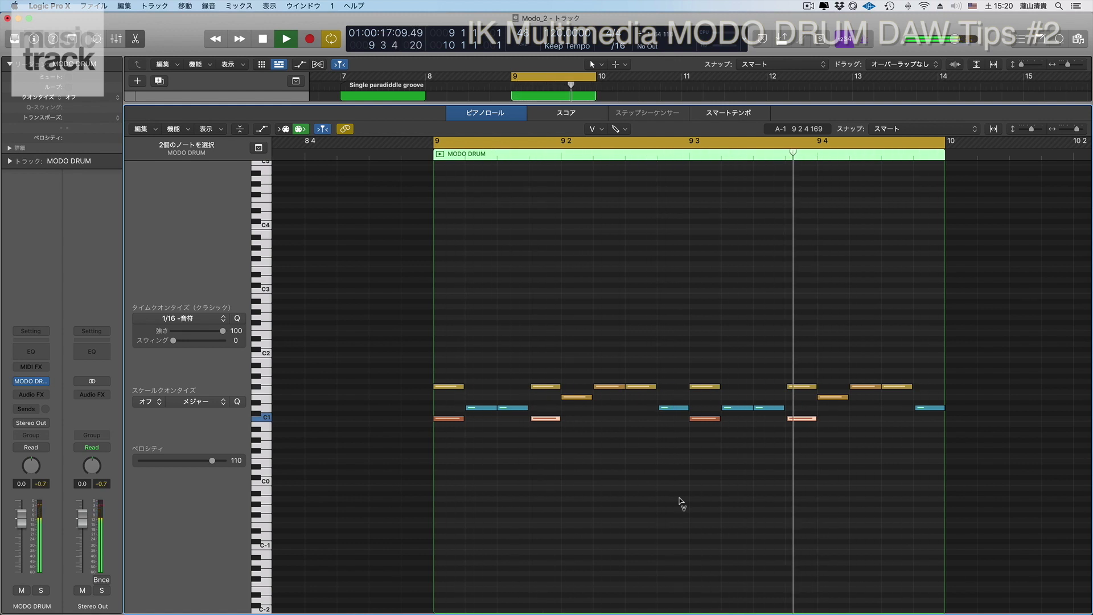
Step: Shift the last hi-hat note of bar 9 from F#1 up to A#1 as an open hi-hat and audition it
left_click(740, 468)
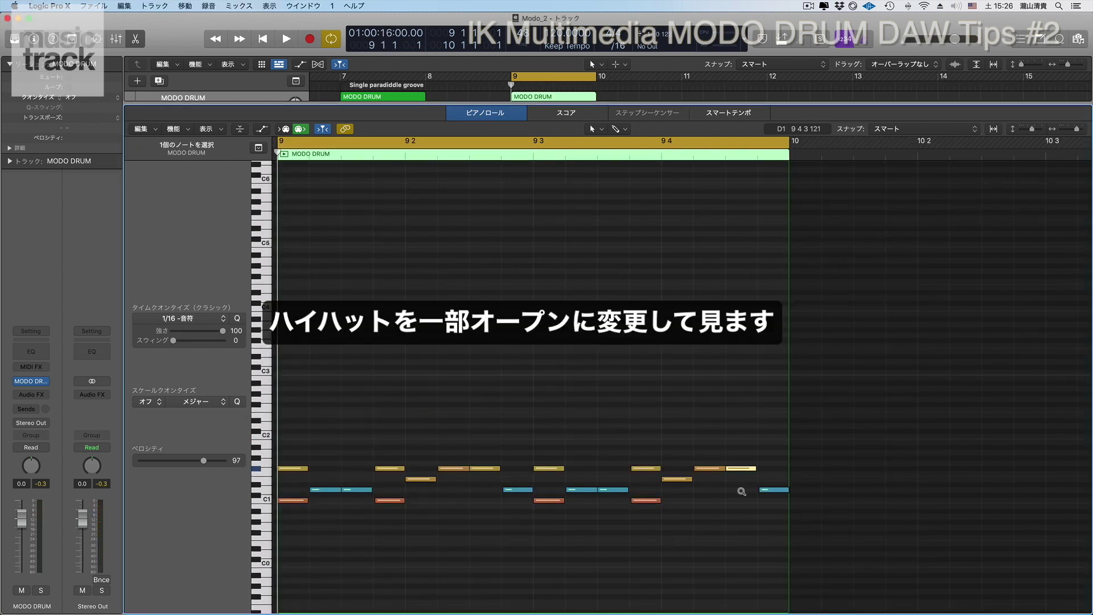
key("alt+Up")
key("alt+Up")
key("alt+Up")
key("alt+Up")
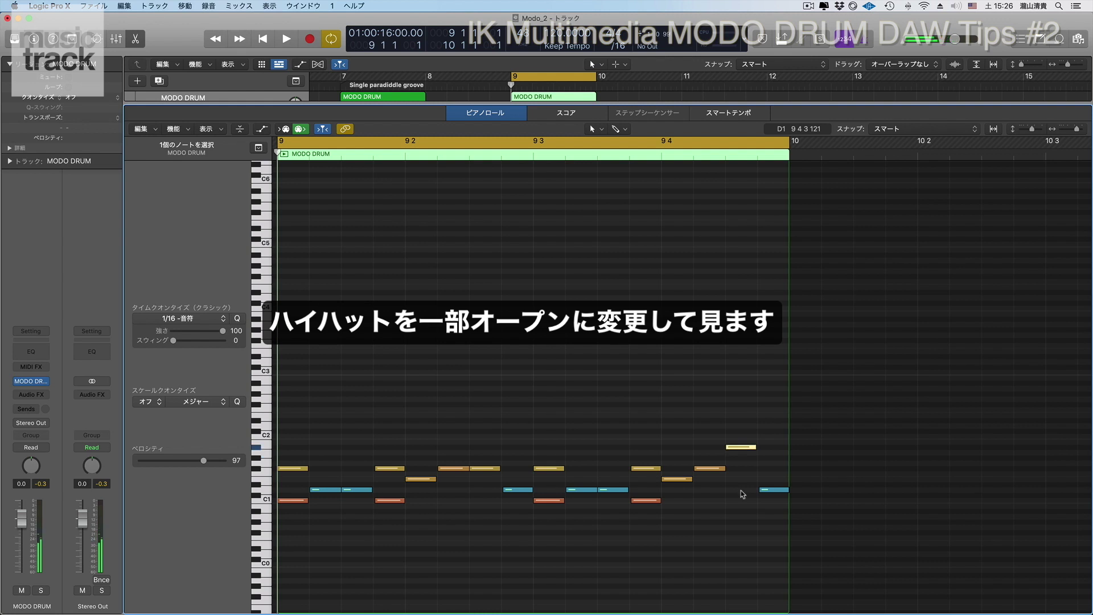
key("space")
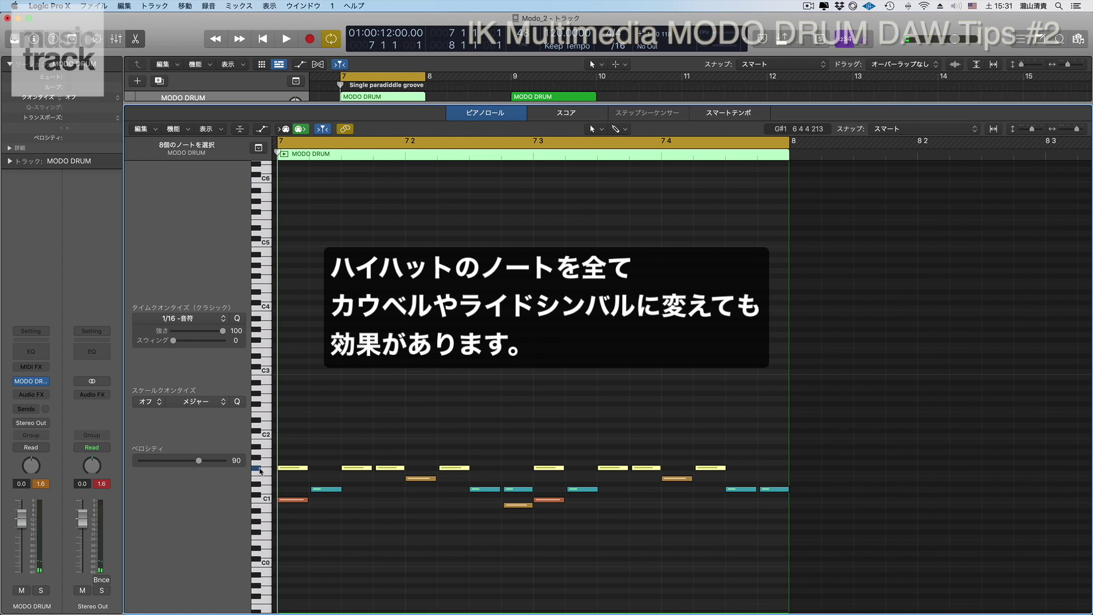
Step: Transpose all eight F#1 hi-hat notes in bar 7 up to G#2 and audition the variation
key("shift+alt+Up")
key("alt+Up")
key("alt+Up")
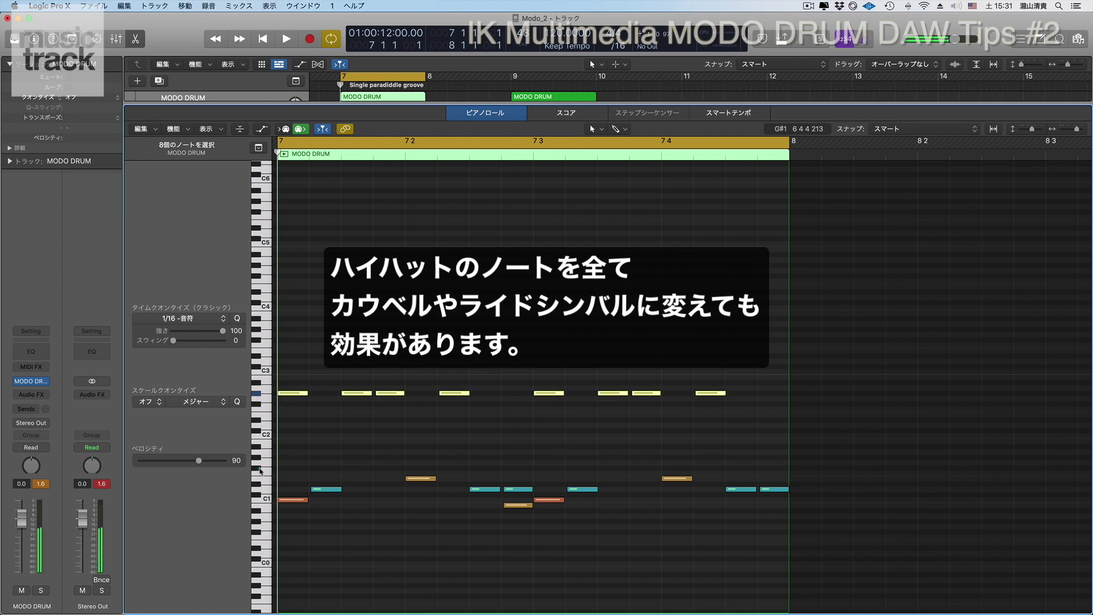
key("space")
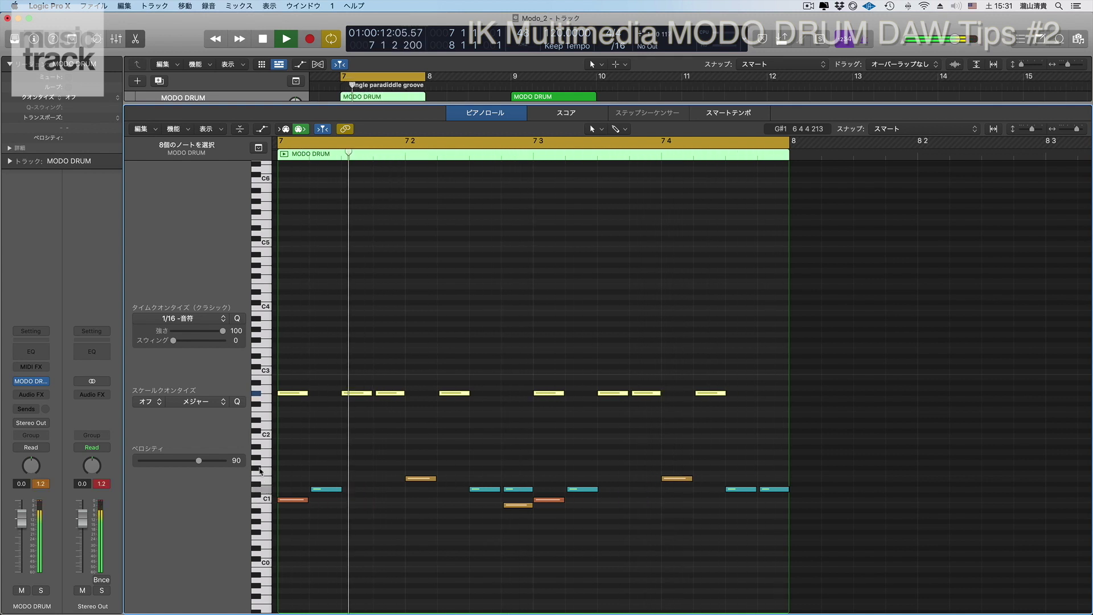
key("space")
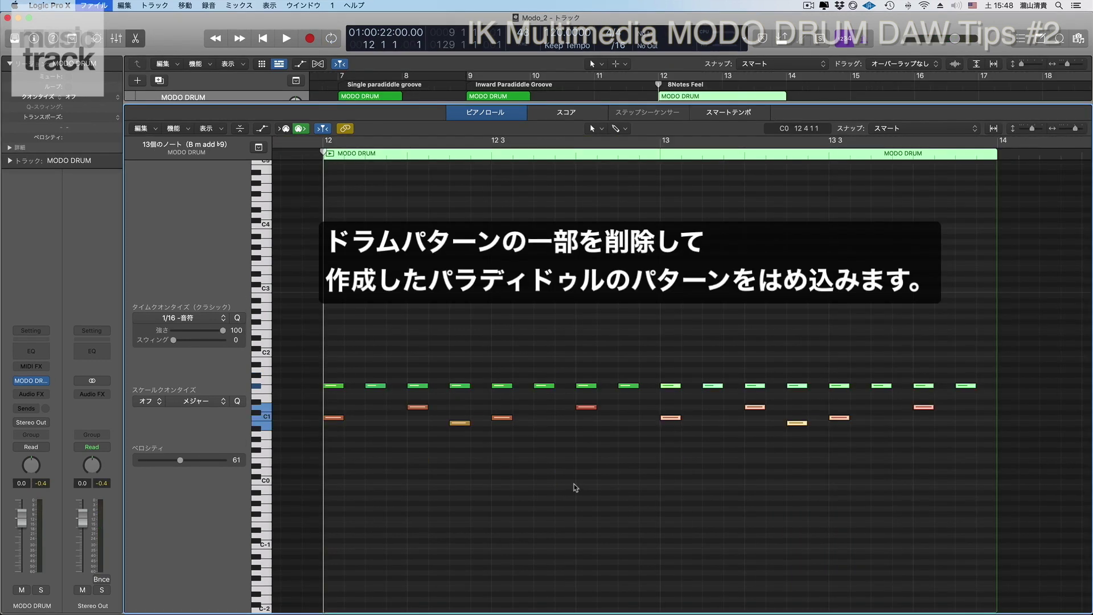
Step: Audition the eighth-note pattern in bars 12 and 13, and delete all its notes on beats 3 and 4 of bar 13
key("space")
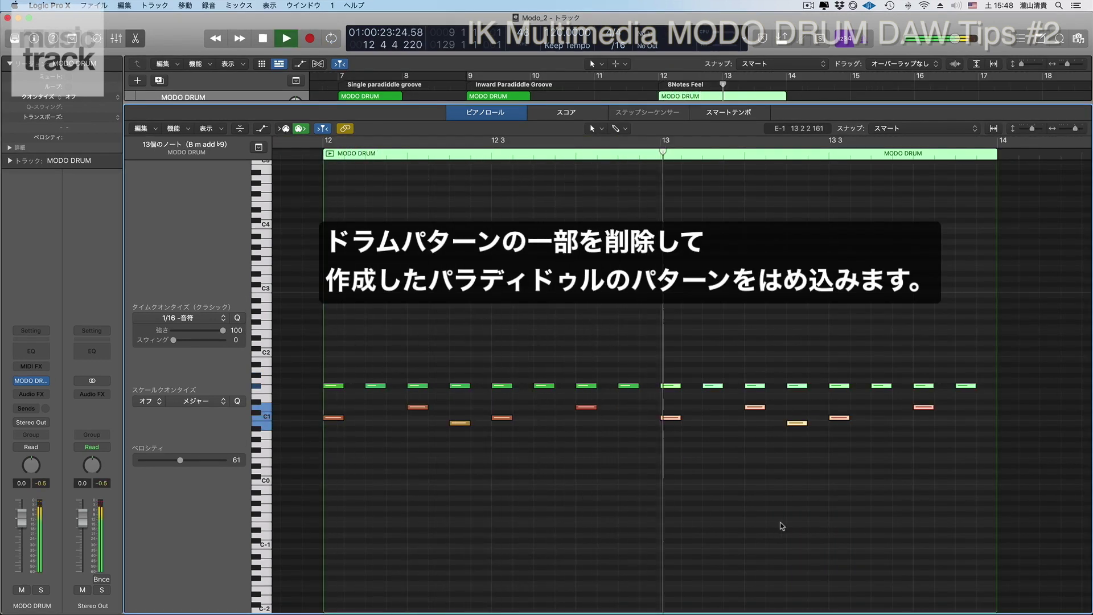
key("space")
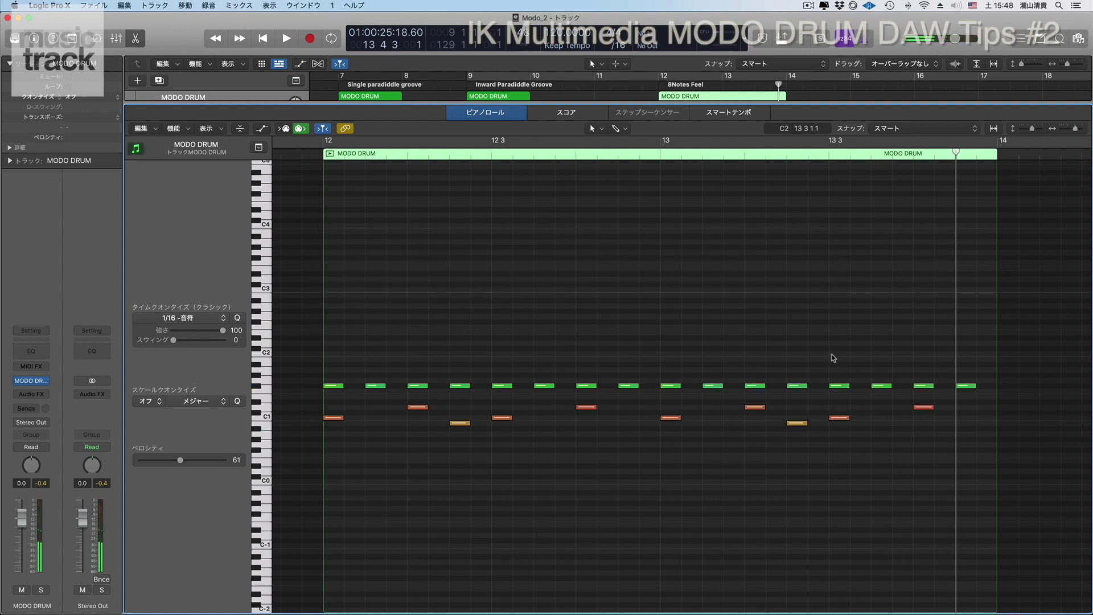
left_click_drag(828, 353, 973, 465)
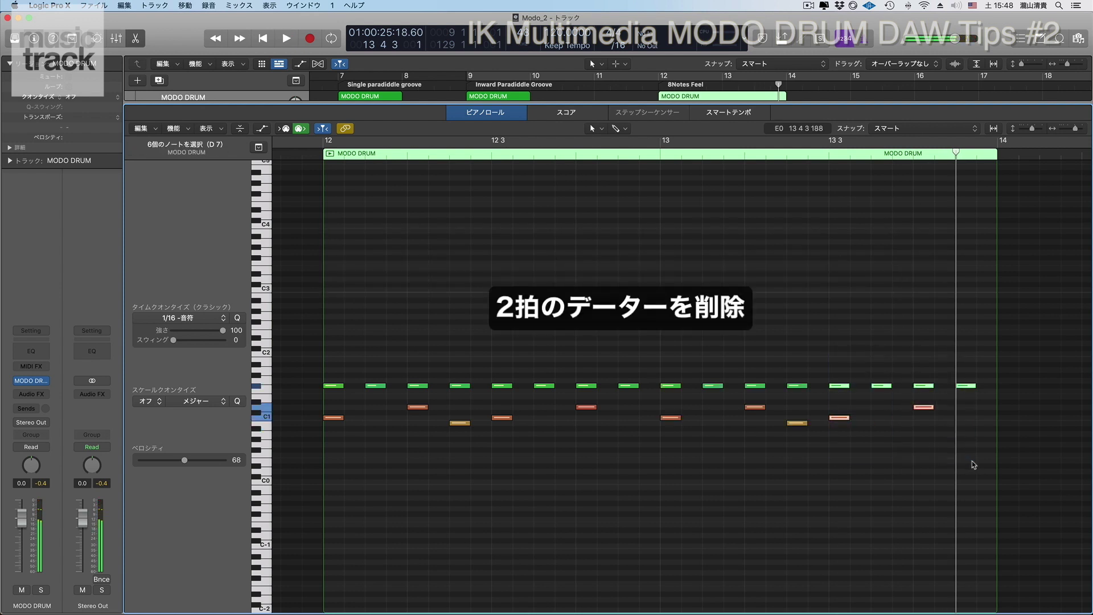
key("Delete")
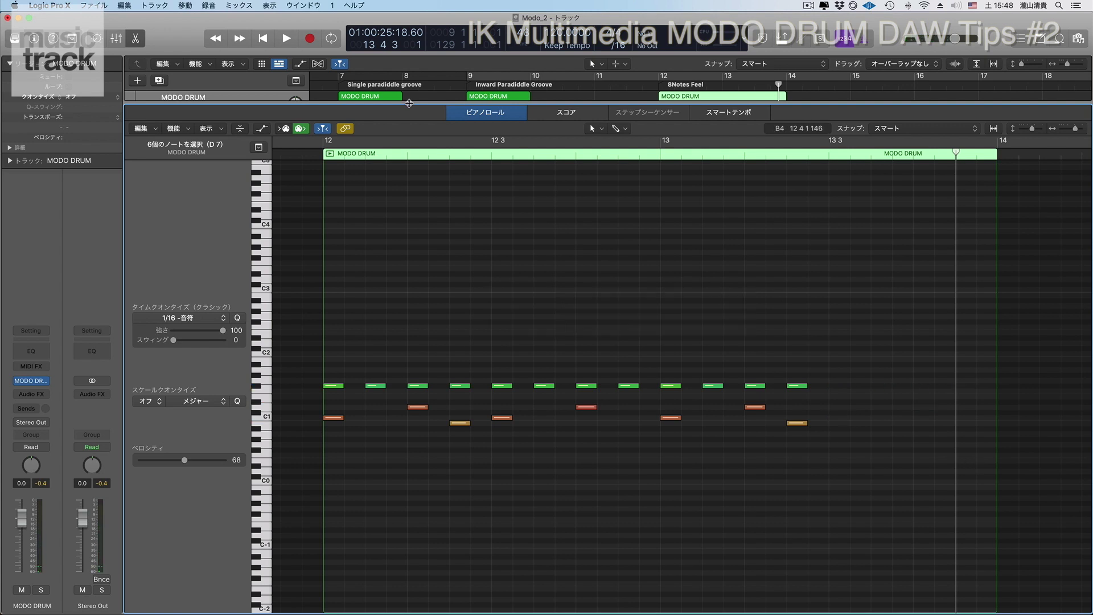
Step: Copy the notes on beats 3 and 4 of the single paradiddle groove in bar 7 and paste them at 13 3
left_click(382, 98)
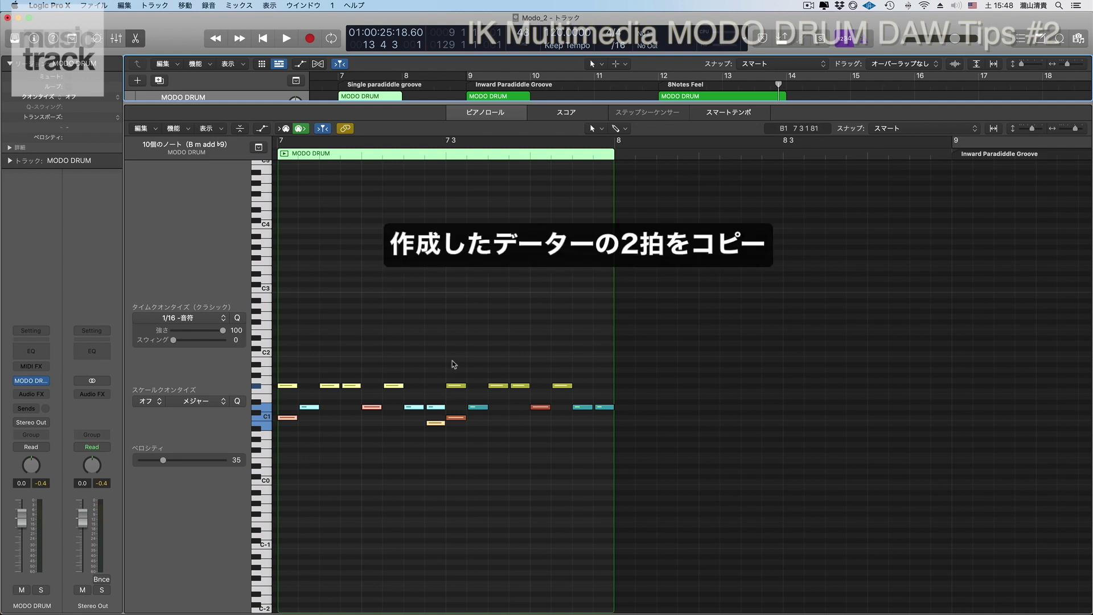
left_click_drag(453, 364, 623, 467)
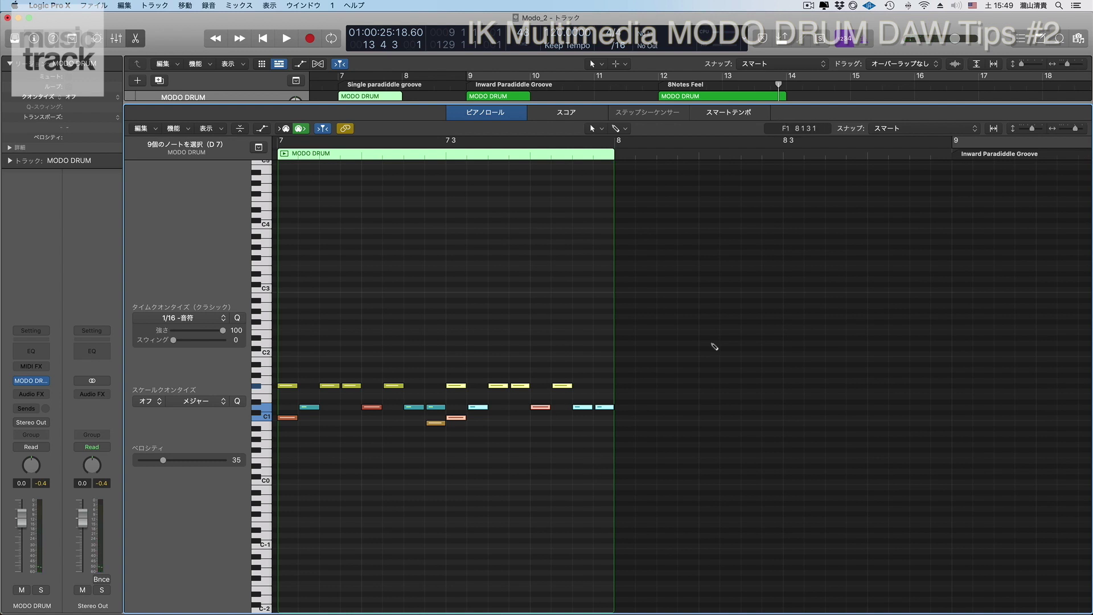
left_click(733, 97)
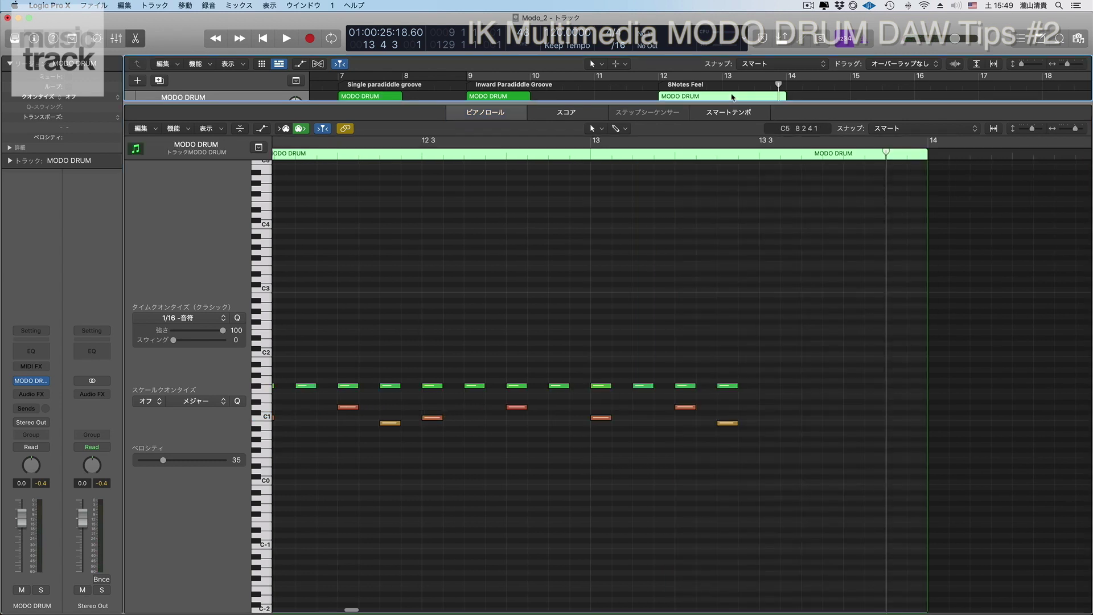
key("slash")
type("13 3")
key("Return")
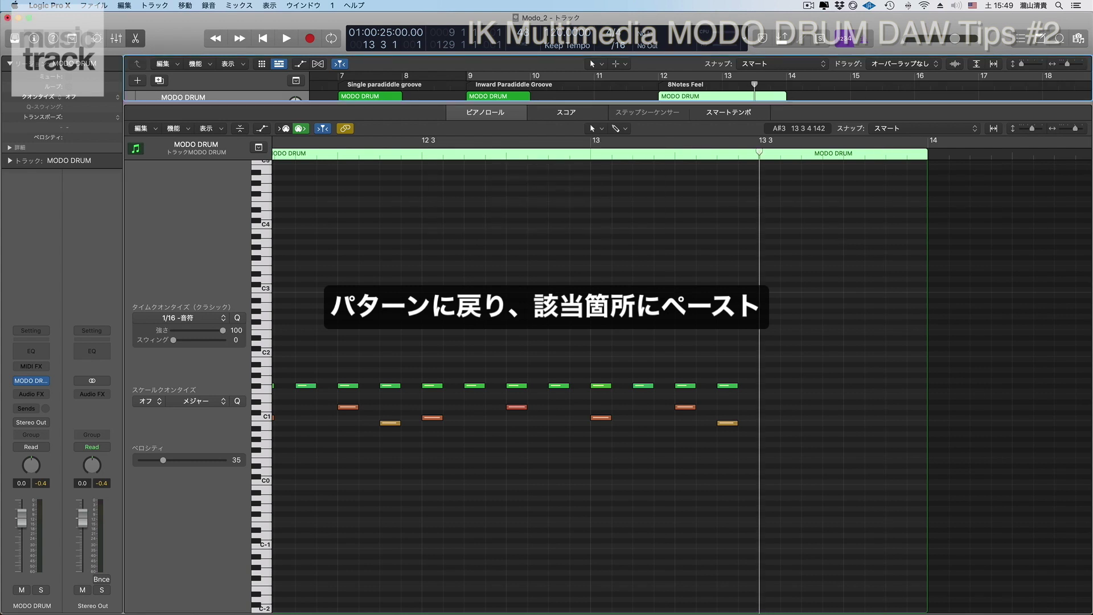
key("super+v")
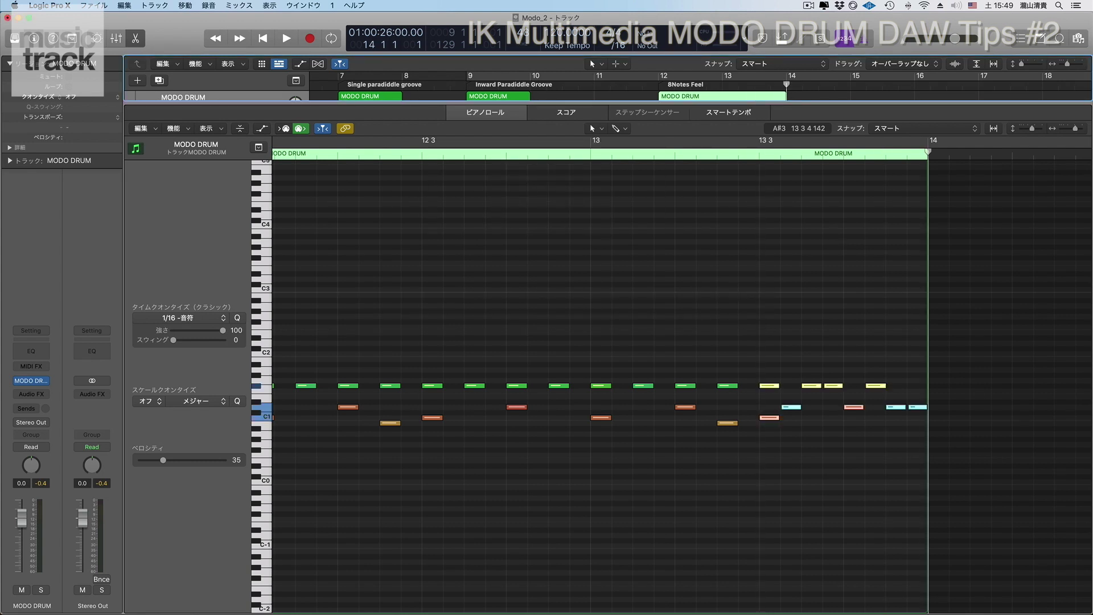
Step: Set the cycle range to the eighth-note region in bars 12 and 13 and audition the pasted fill
key("super+u")
key("space")
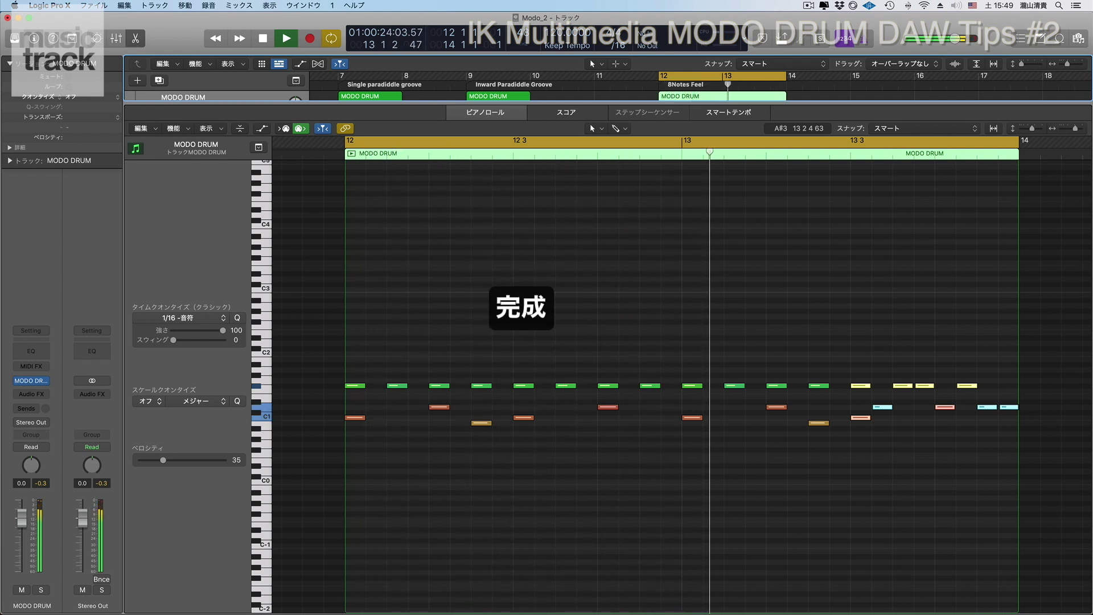
key("space")
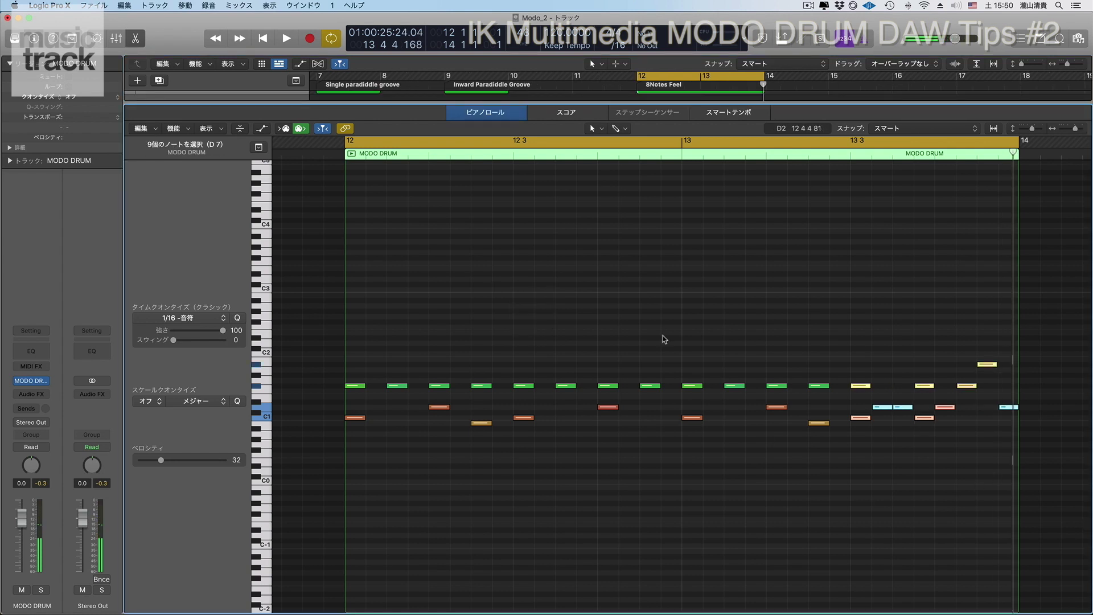
Step: Delete the notes on beats 1 and 2 of bar 13 and move the ten fill notes from beat 3 to beat 1
left_click_drag(690, 344, 834, 467)
key("Delete")
left_click_drag(841, 294, 1036, 506)
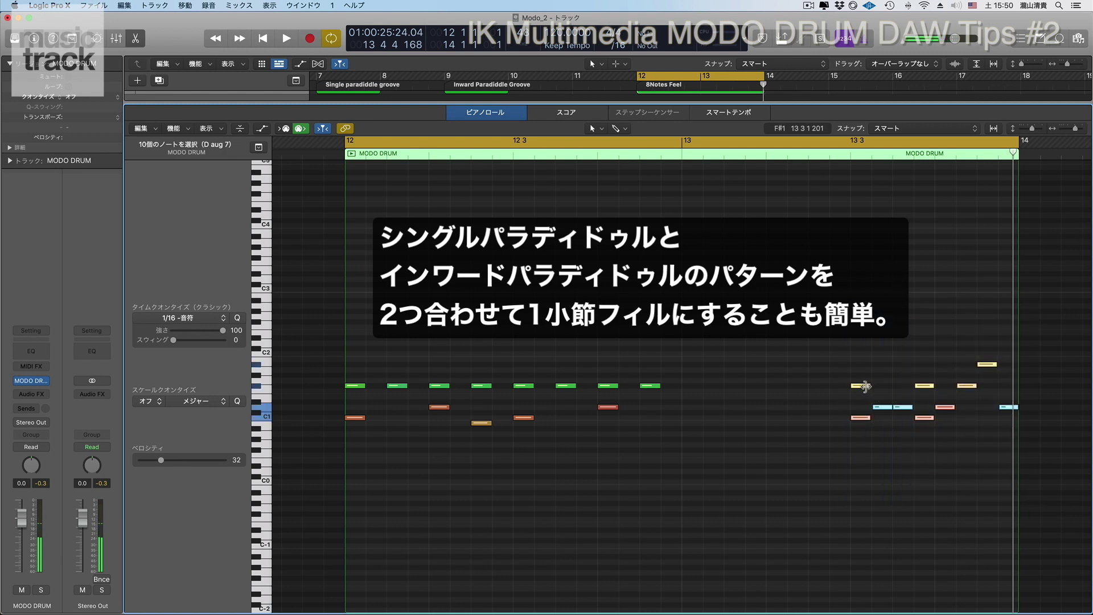
left_click_drag(862, 388, 694, 395)
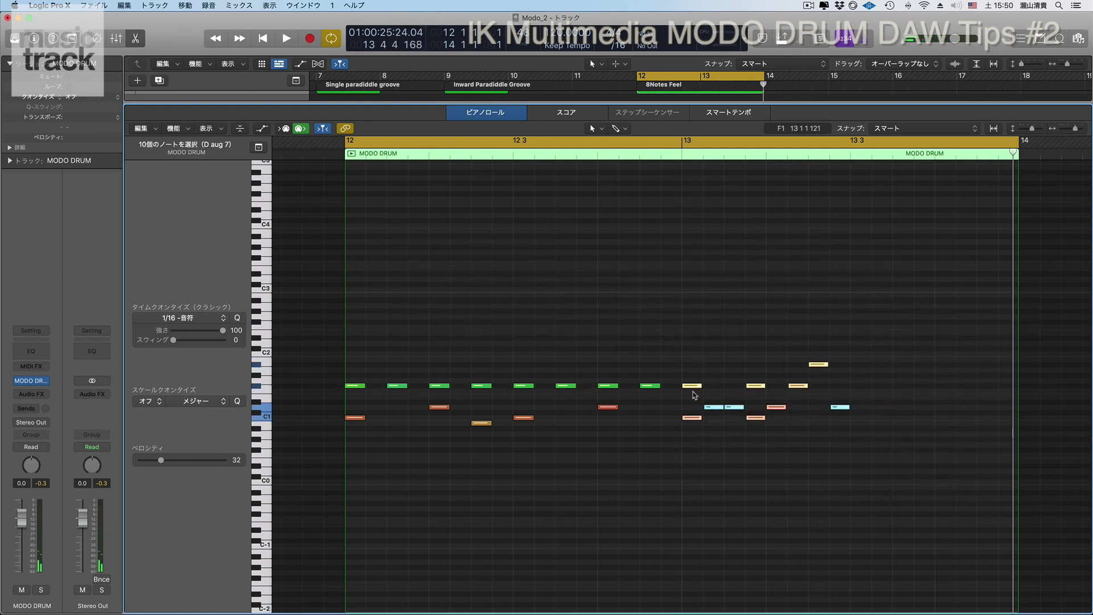
Step: Copy beats 3 and 4 of the single paradiddle groove, paste them at 13 3 to complete a one-bar fill, and audition it
left_click(370, 94)
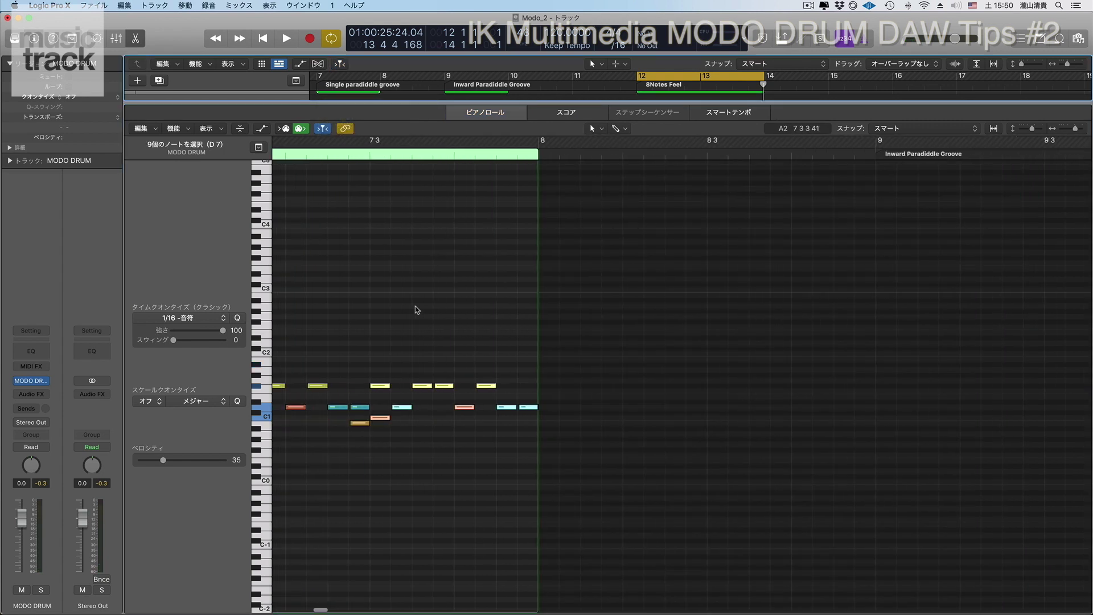
left_click_drag(375, 365, 532, 435)
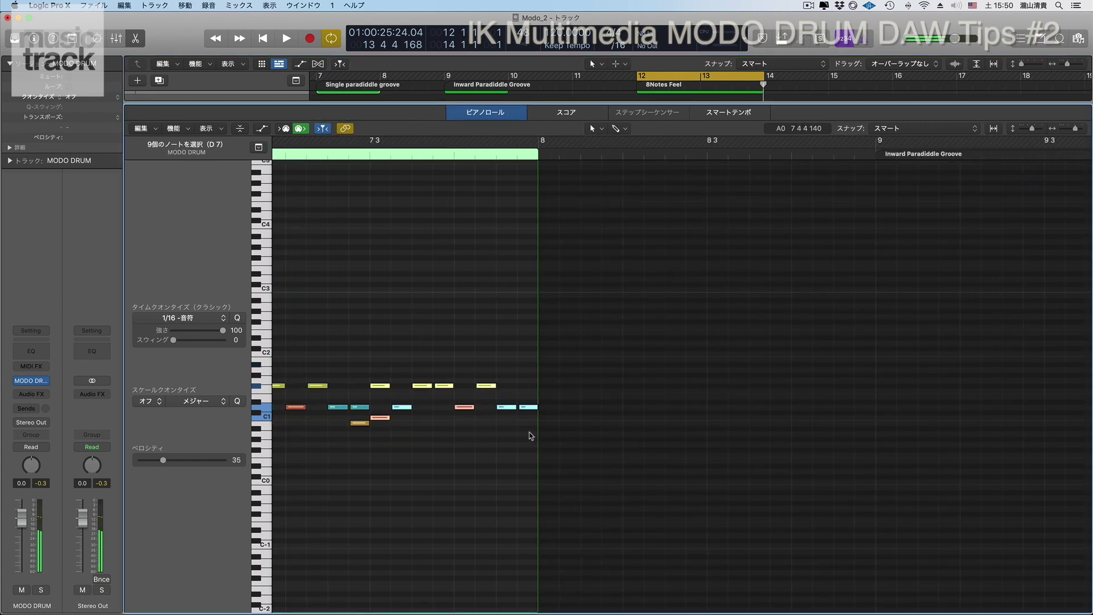
left_click(704, 94)
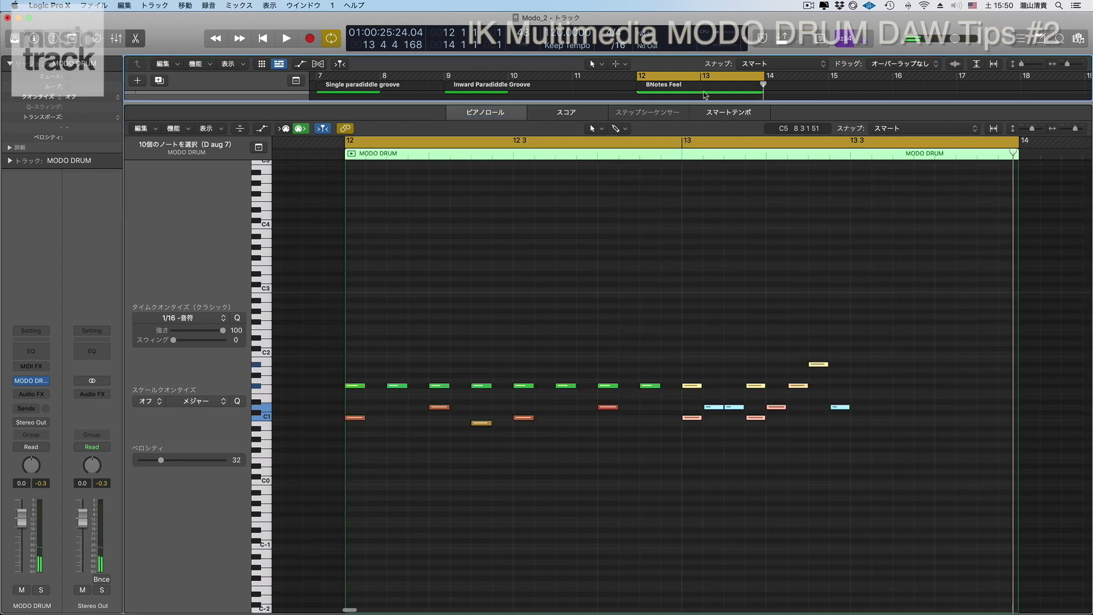
key("slash")
type("13 3")
key("Return")
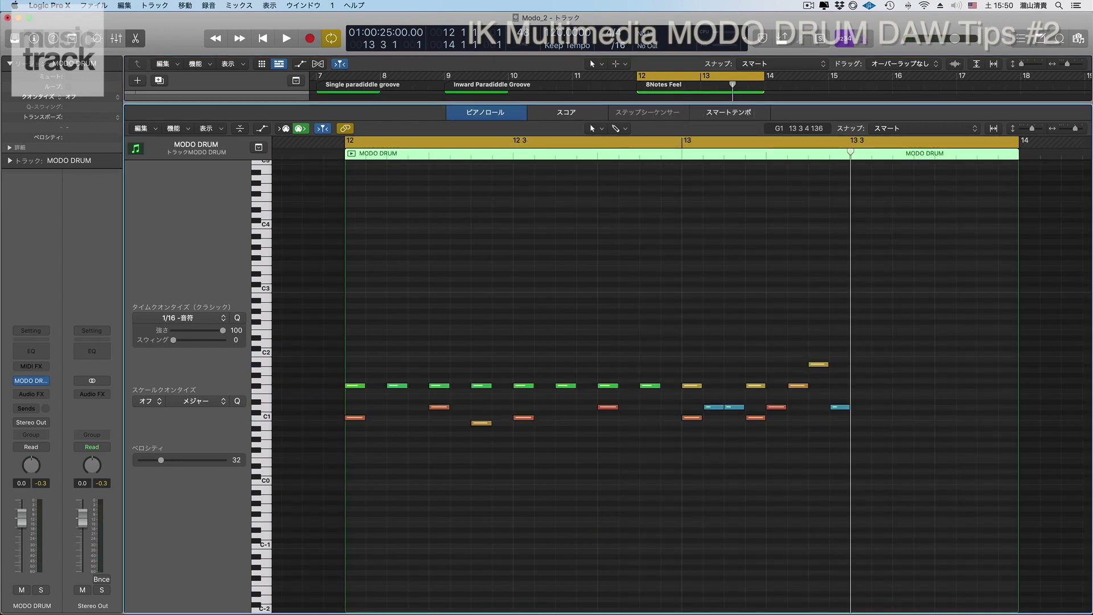
key("super+v")
key("space")
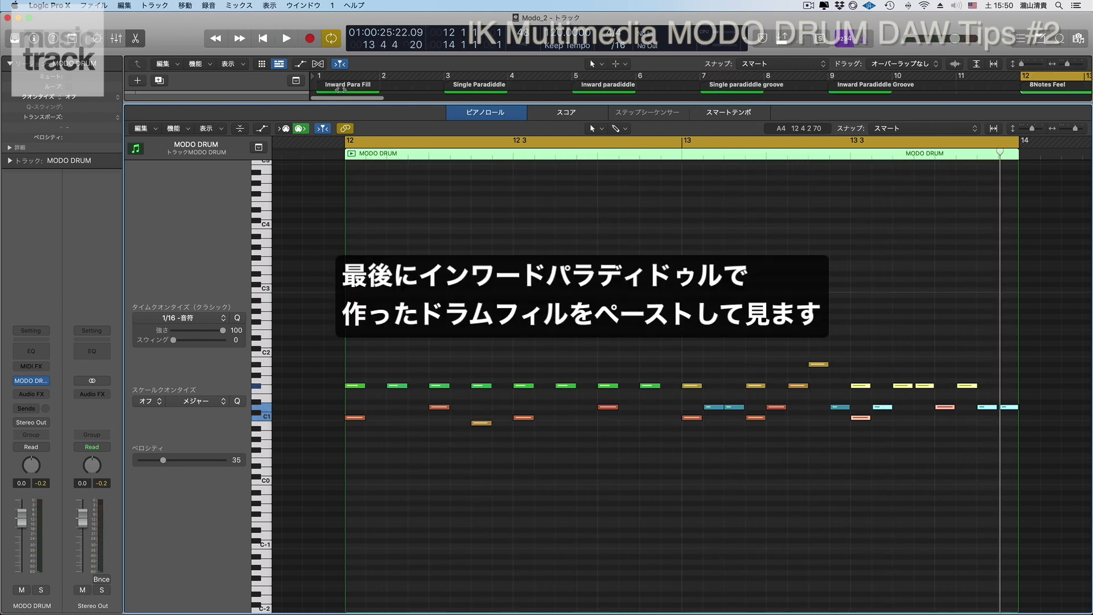
Step: Copy the Inward Para Fill region from bar 1 and paste it at bar 14, directly after the eighth-note region
left_click(342, 95)
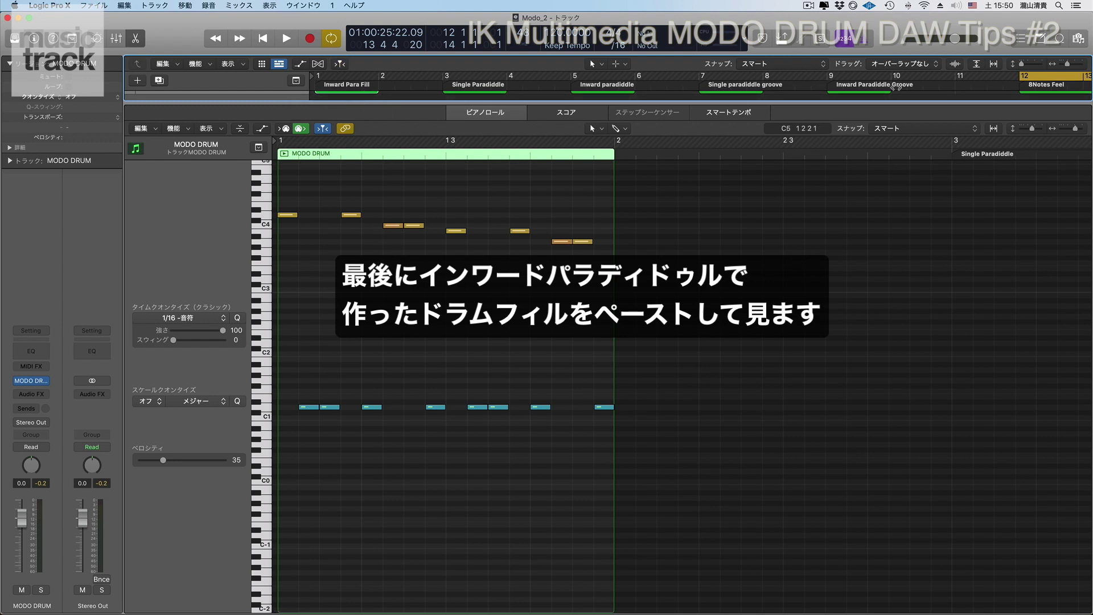
scroll(935, 88, "right", 5)
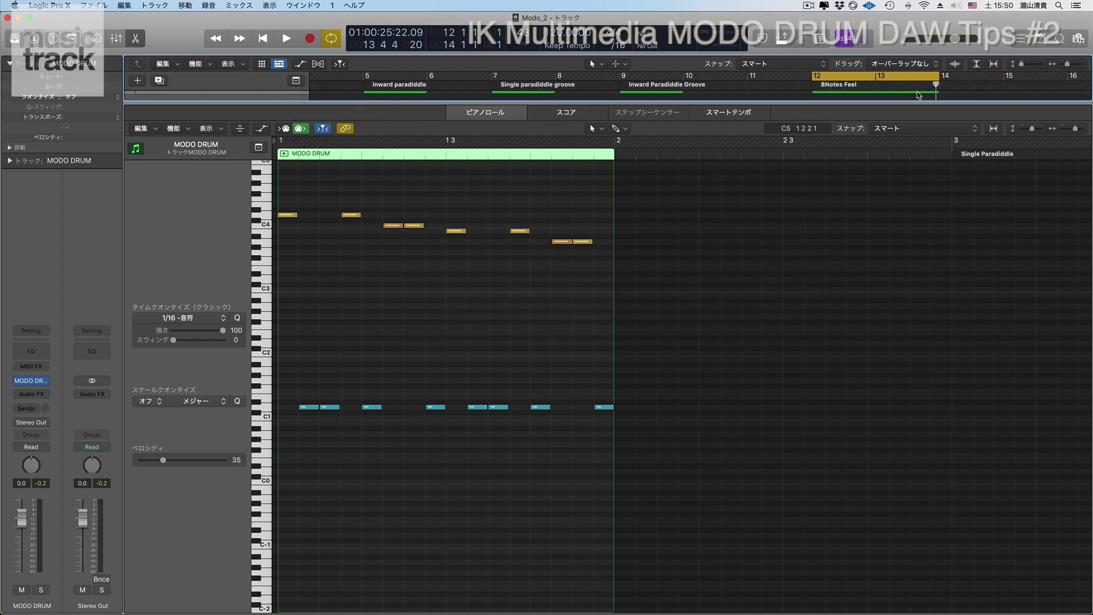
left_click(917, 91)
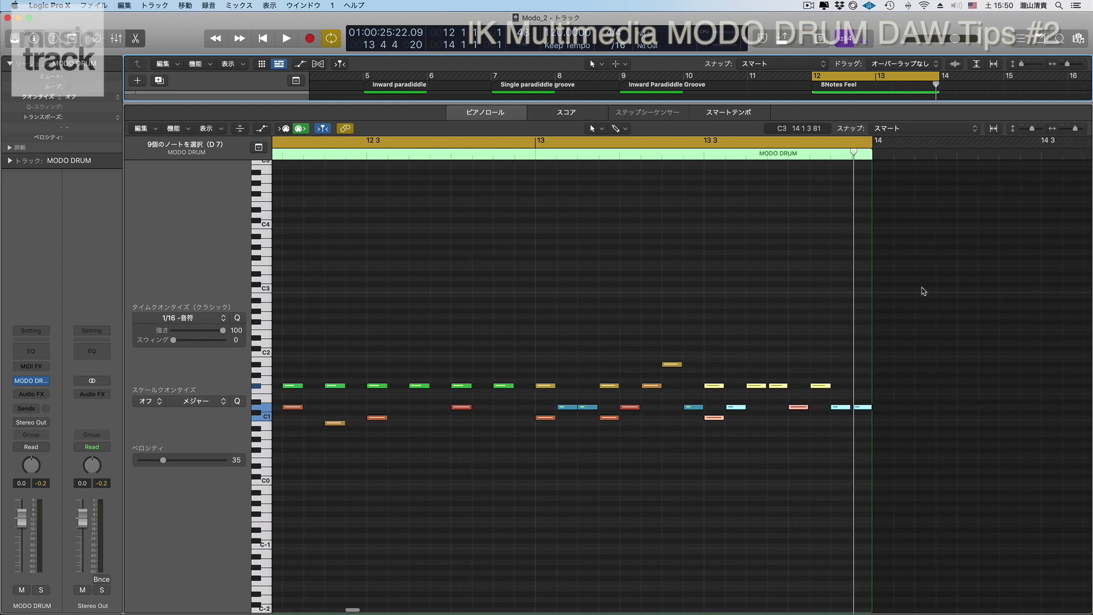
key("period")
key("comma")
key("super+v")
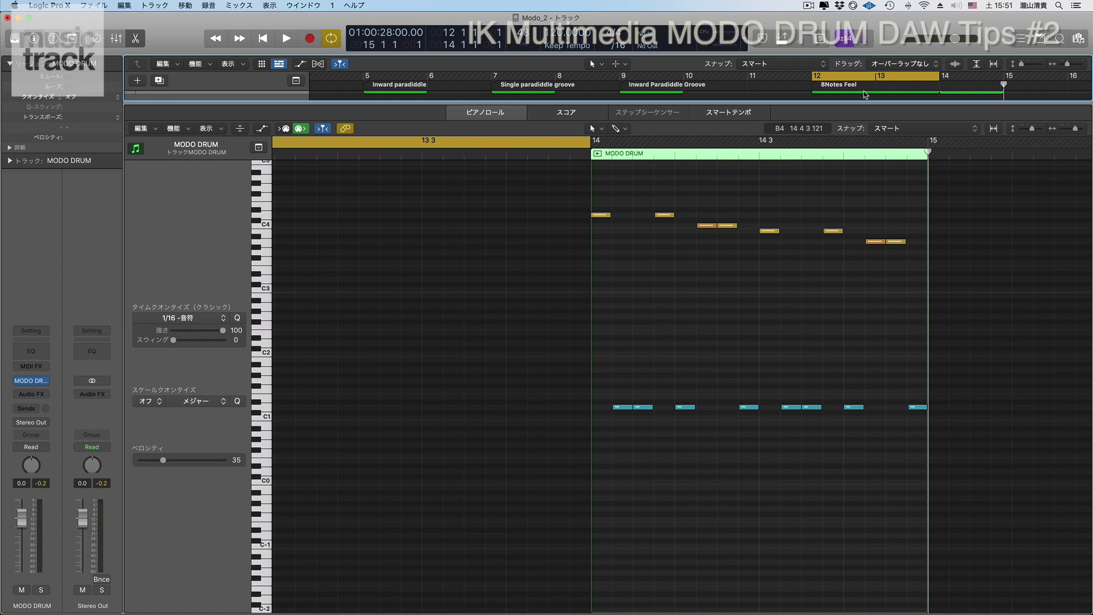
Step: Extend the cycle range over both regions in bars 12 to 14 and audition the combined groove and fill
left_click(865, 94, "shift")
key("space")
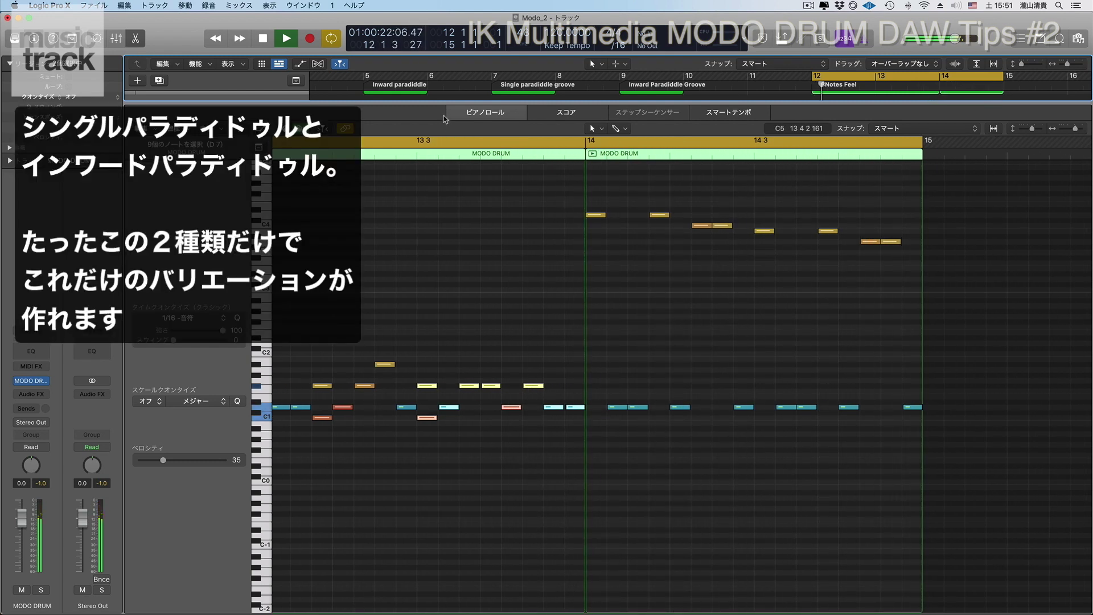
left_click(339, 64)
left_click(338, 65)
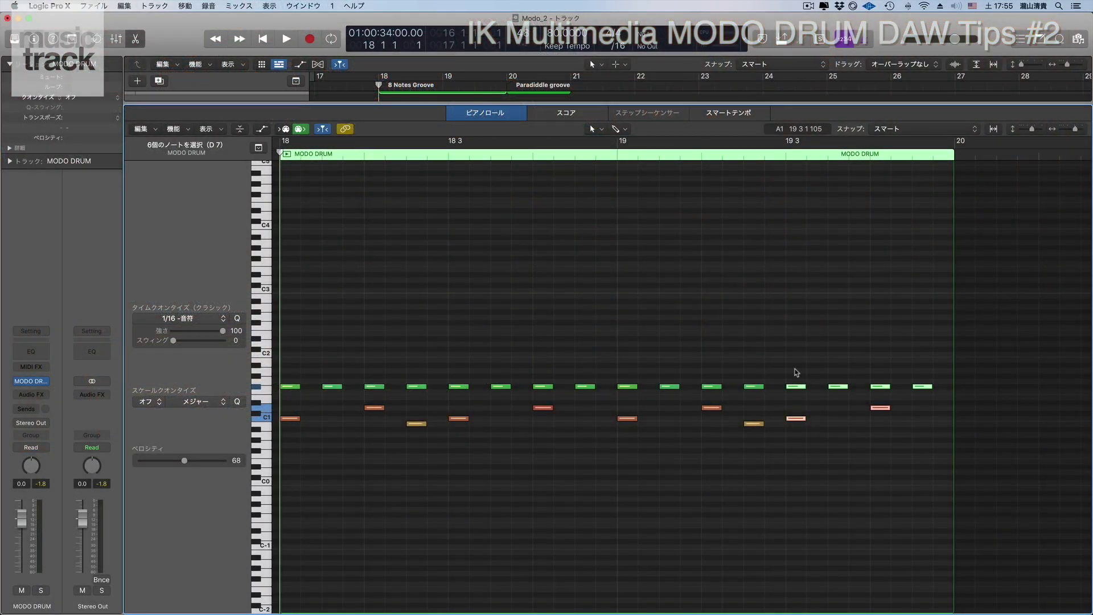
Step: Delete the three notes on beat 3 of bar 19 and audition the single paradiddle groove in bar 20
left_click_drag(784, 365, 833, 450)
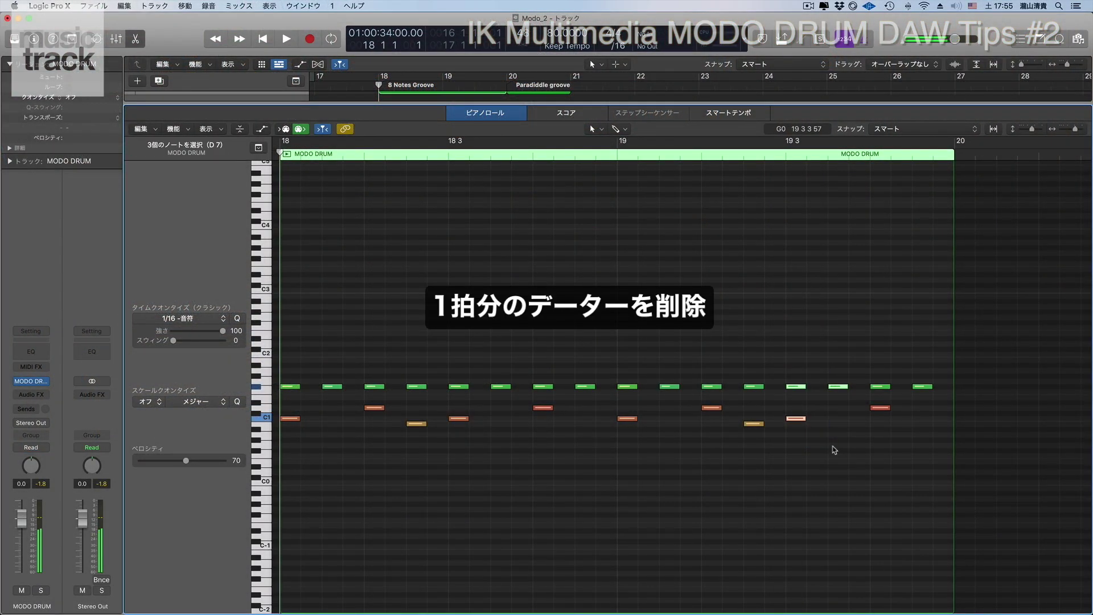
key("Delete")
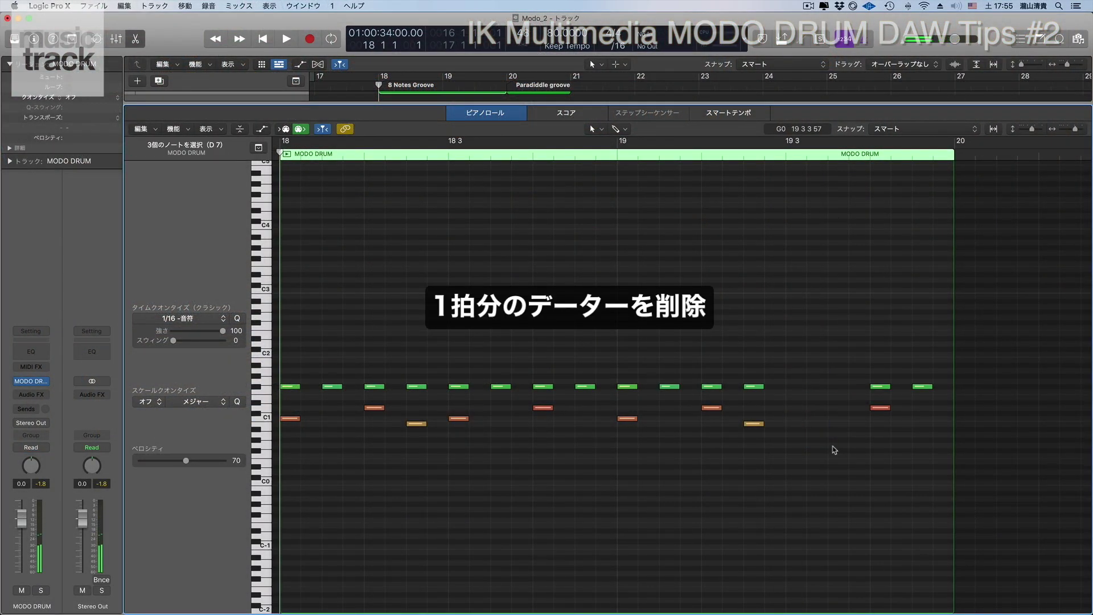
left_click(564, 94)
key("shift+space")
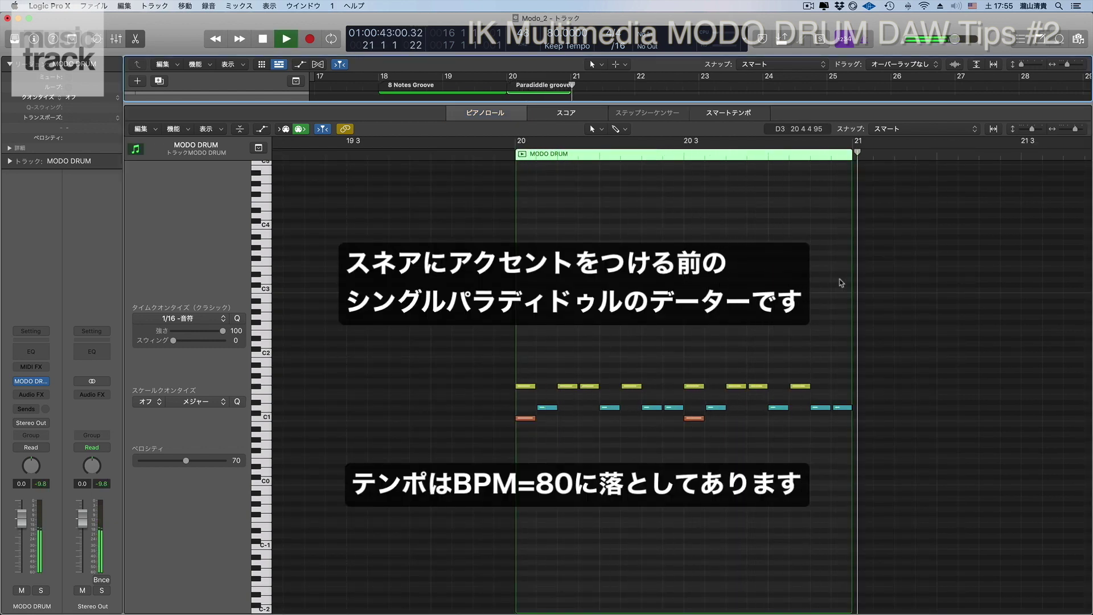
key("space")
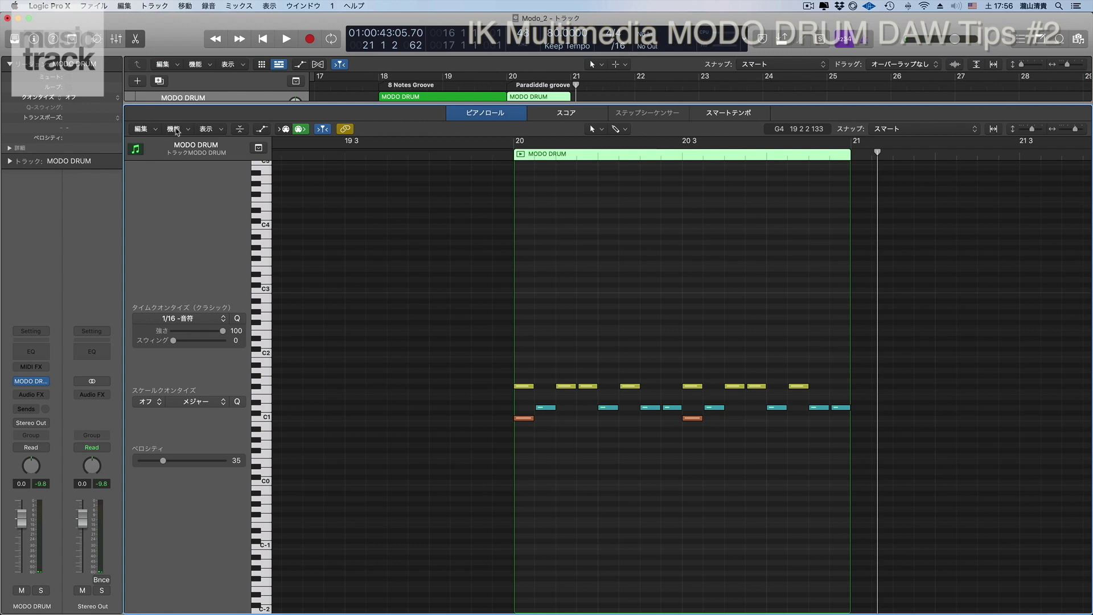
Step: Use time handles to compress the first two beats of the bar 20 paradiddle into one beat, and audition it
left_click(174, 128)
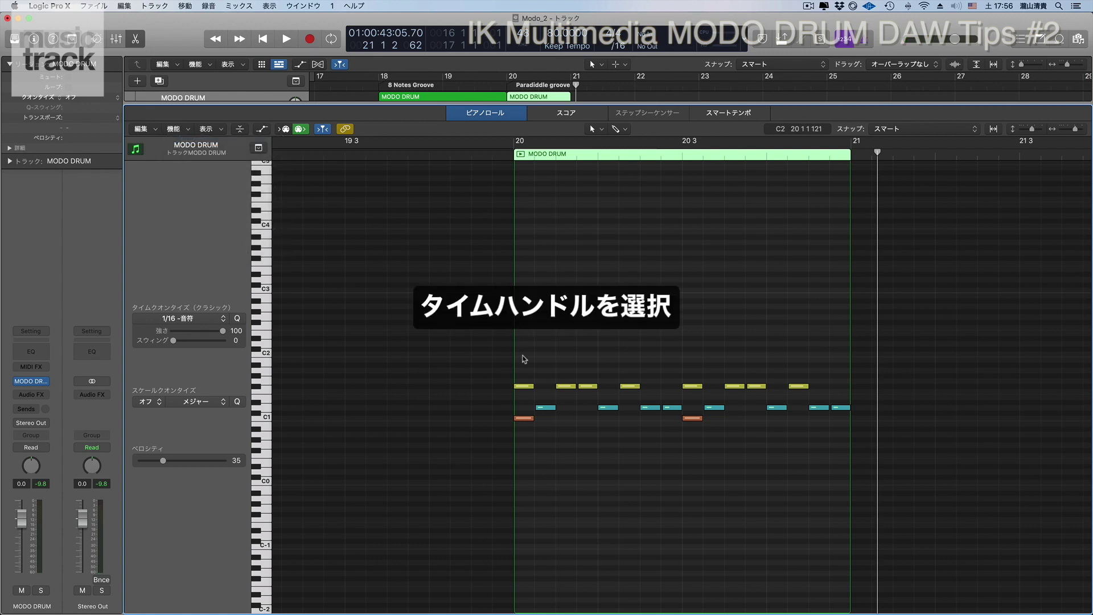
left_click_drag(517, 357, 677, 463)
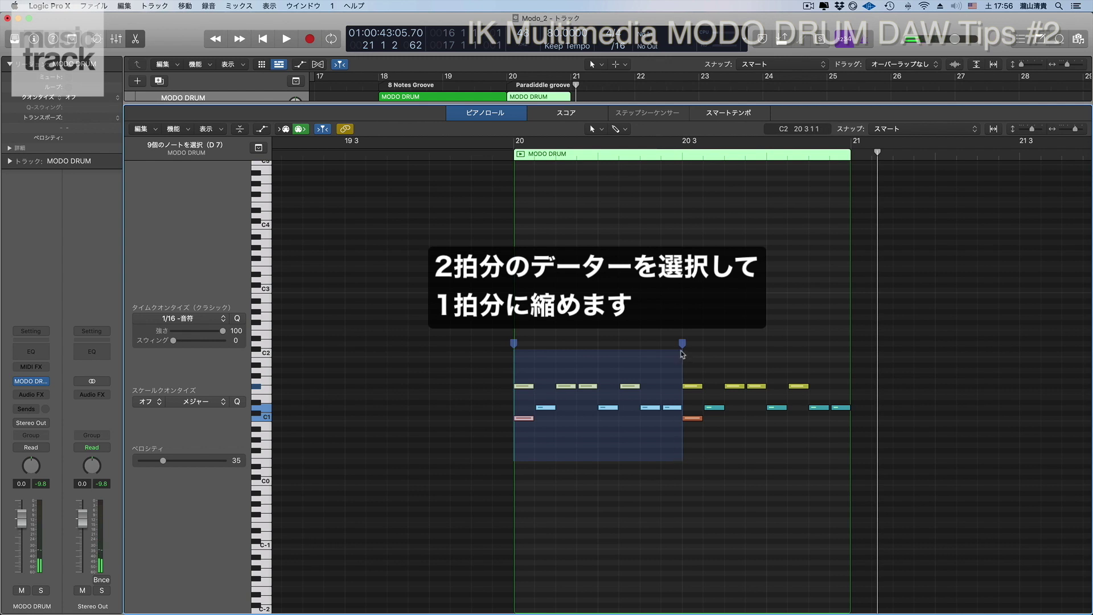
left_click_drag(681, 345, 597, 357)
left_click(581, 293)
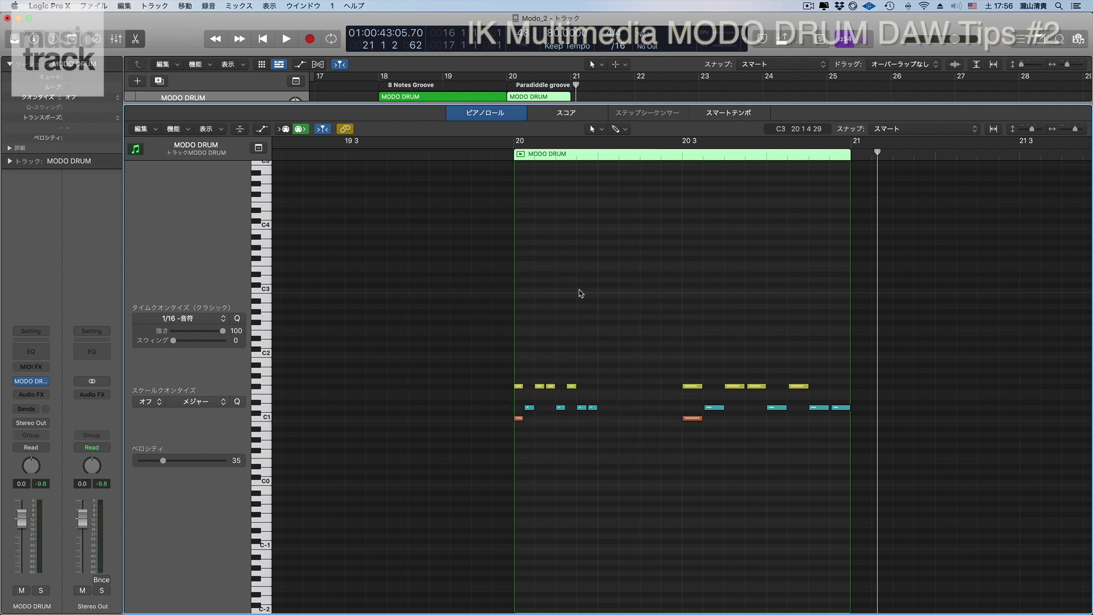
key("space")
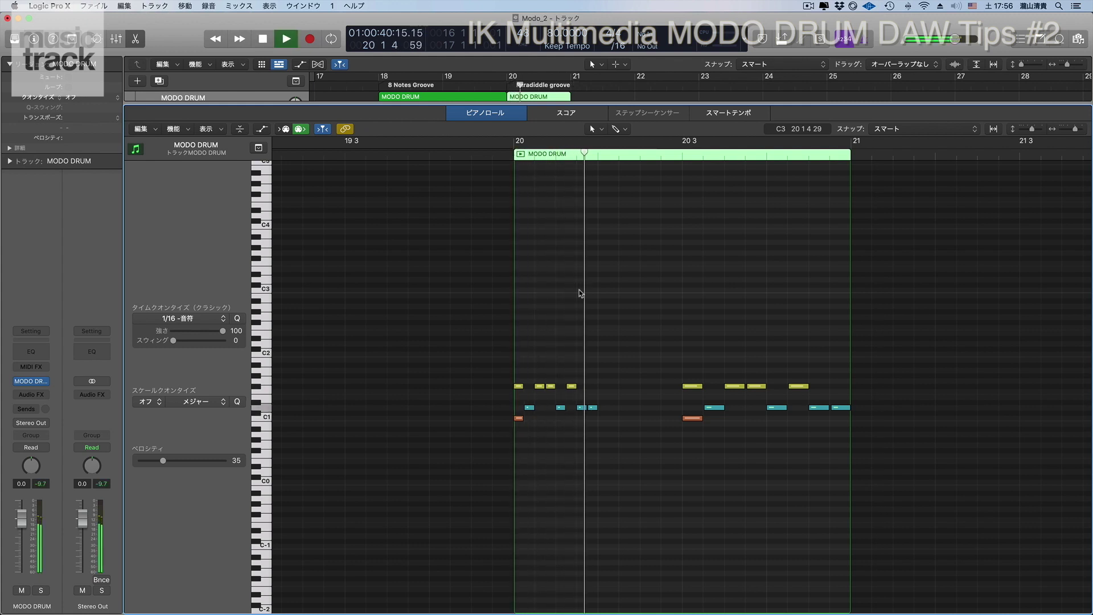
Step: Copy the nine compressed paradiddle notes and paste them at 19 3 in the eighth-note region
mouse_move(515, 374)
left_mouse_down()
mouse_move(574, 438)
mouse_move(592, 443)
left_mouse_up()
left_click(576, 448)
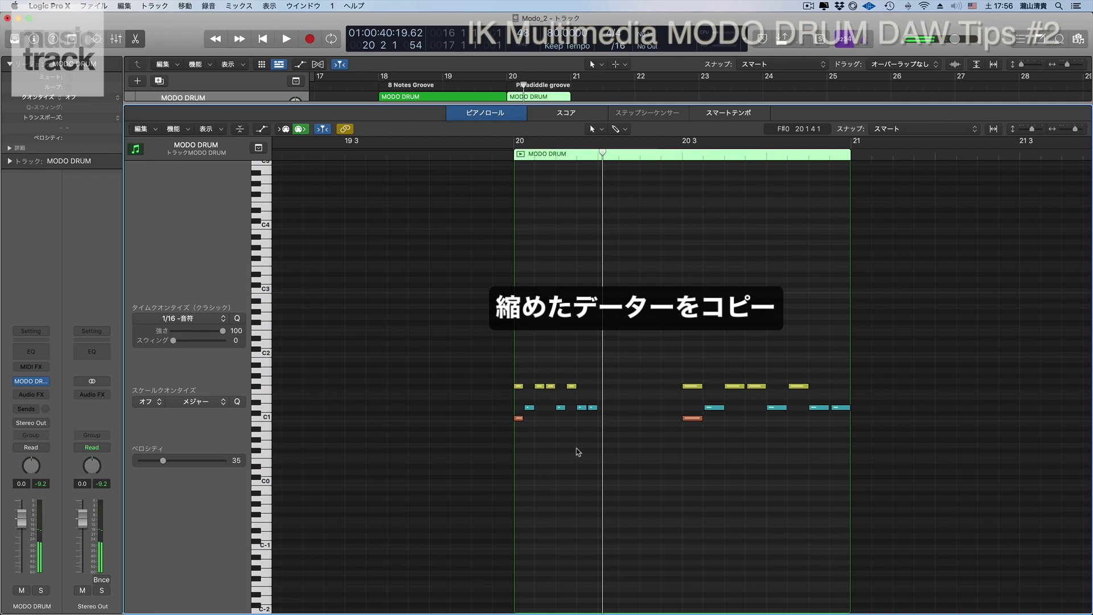
left_click_drag(515, 364, 597, 449)
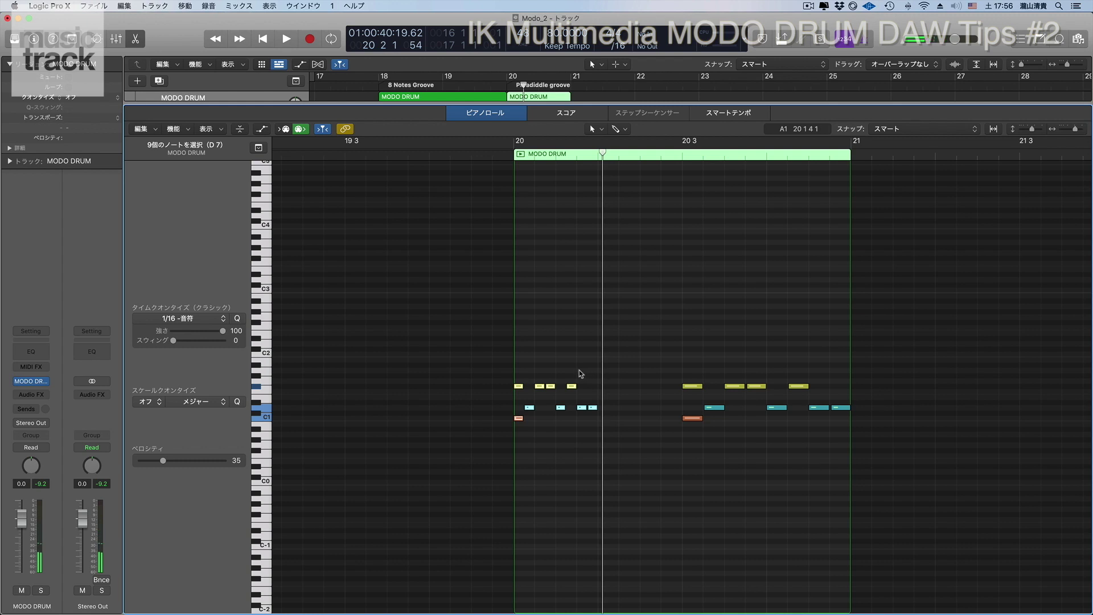
left_click(463, 97)
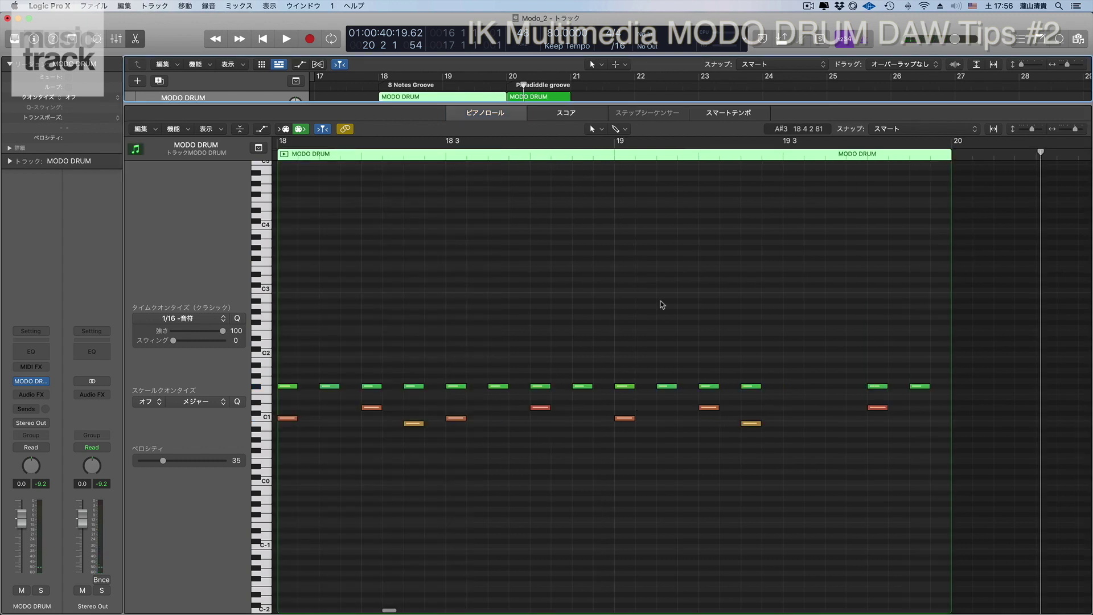
key("slash")
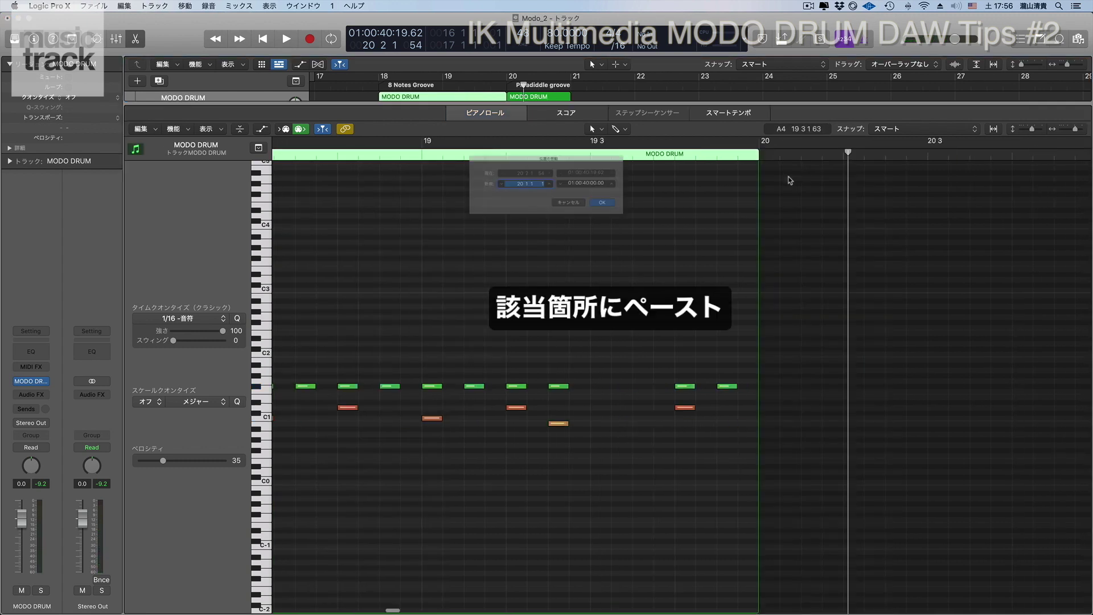
type("19 3")
key("Return")
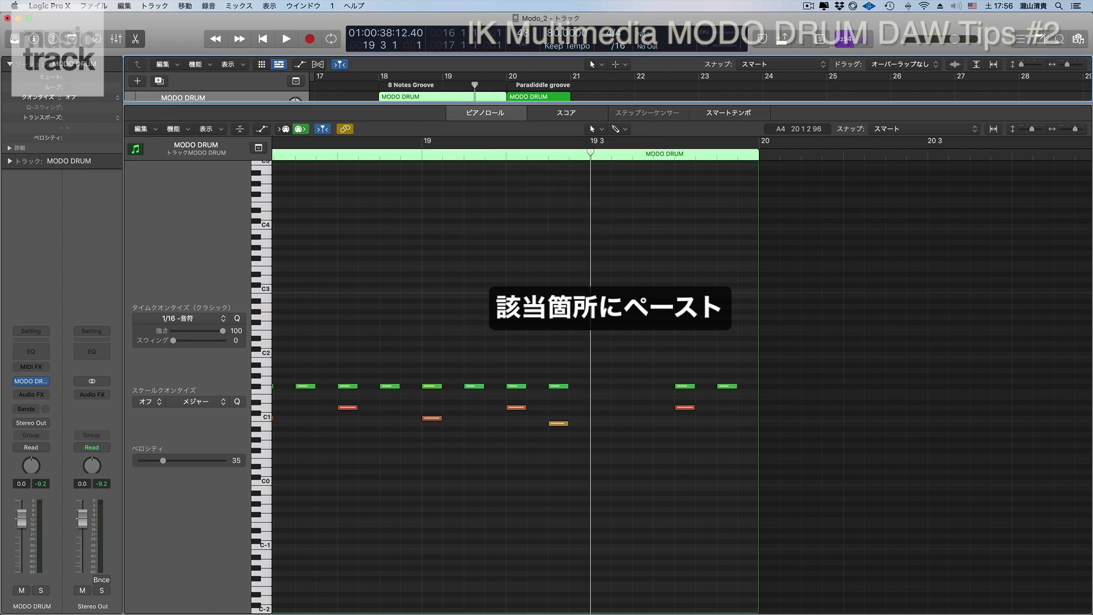
key("super+v")
left_click(630, 292)
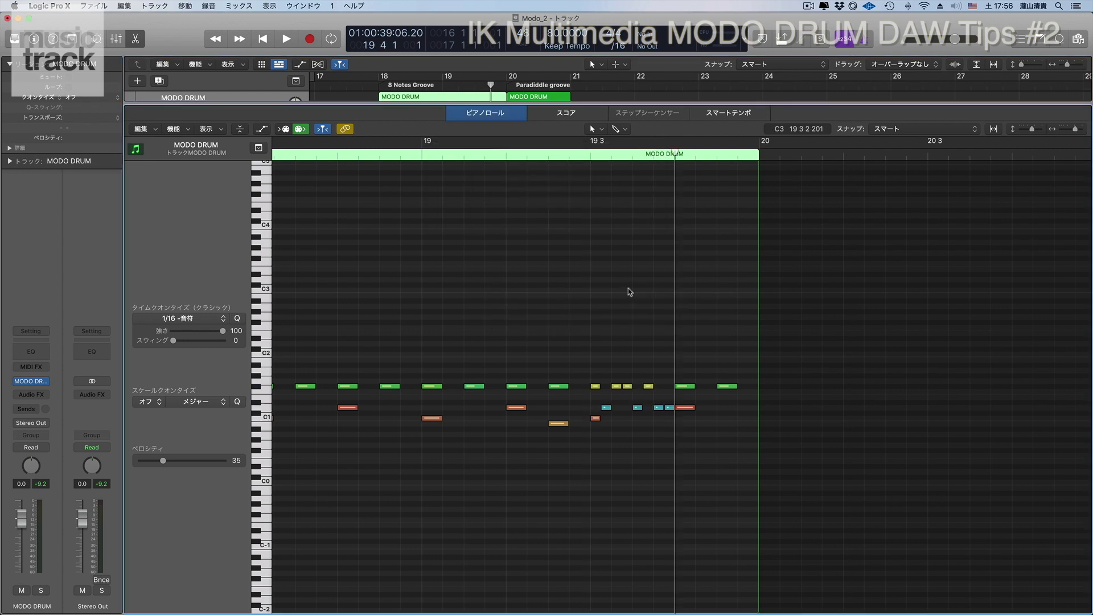
Step: Audition the eighth-note groove with its one-beat fill from bar 19 and return the playhead to bar 18
scroll(631, 292, "up", 1)
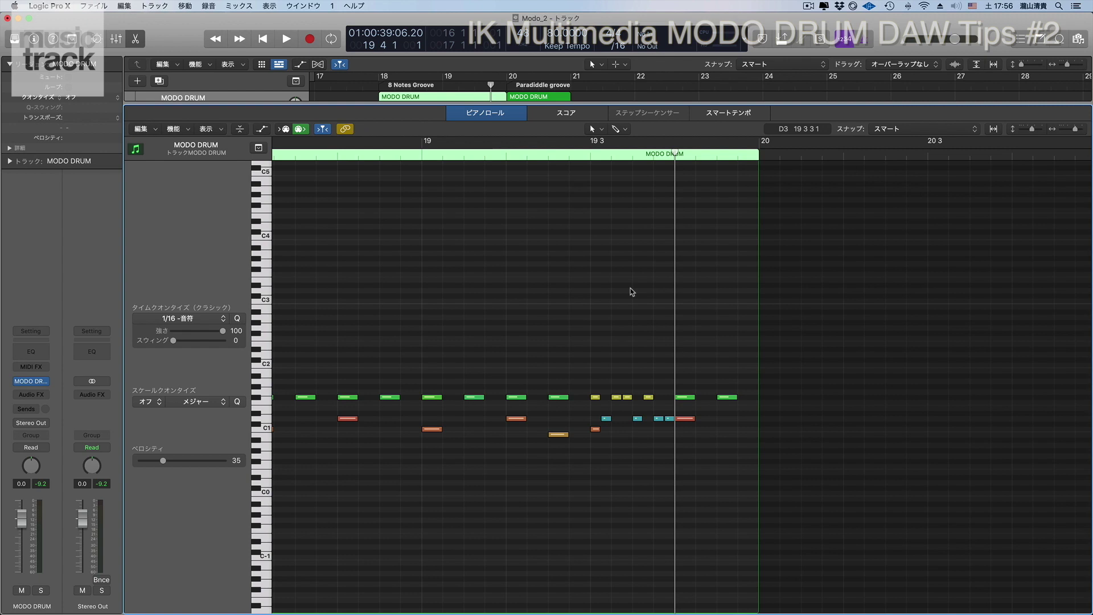
key("comma")
key("space")
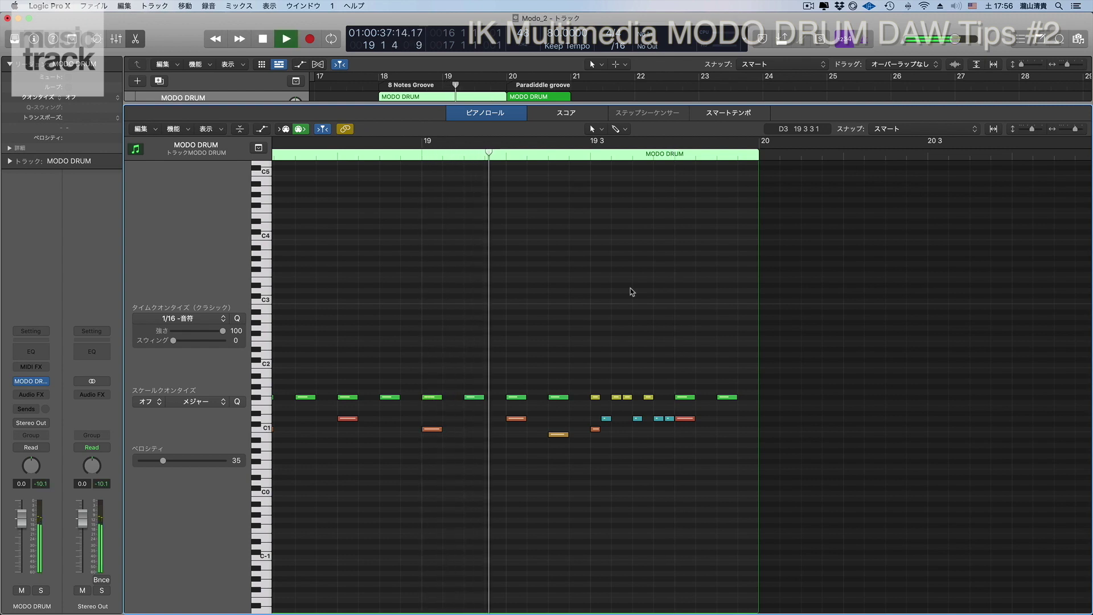
key("space")
key("comma")
key("comma")
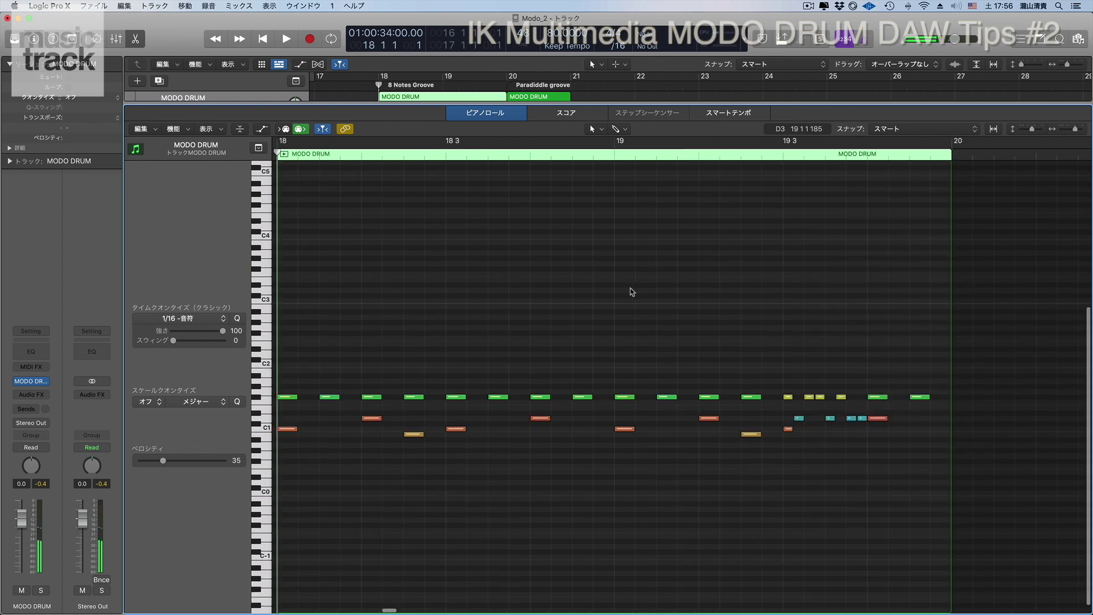
Step: Raise the last hi-hat note of bar 19, on the offbeat of beat 4, by four semitones
left_click(920, 398)
key("t")
key("v")
left_click_drag(920, 398, 918, 380)
key("t")
key("t")
key("alt+Up")
key("alt+Up")
key("alt+Up")
key("alt+Up")
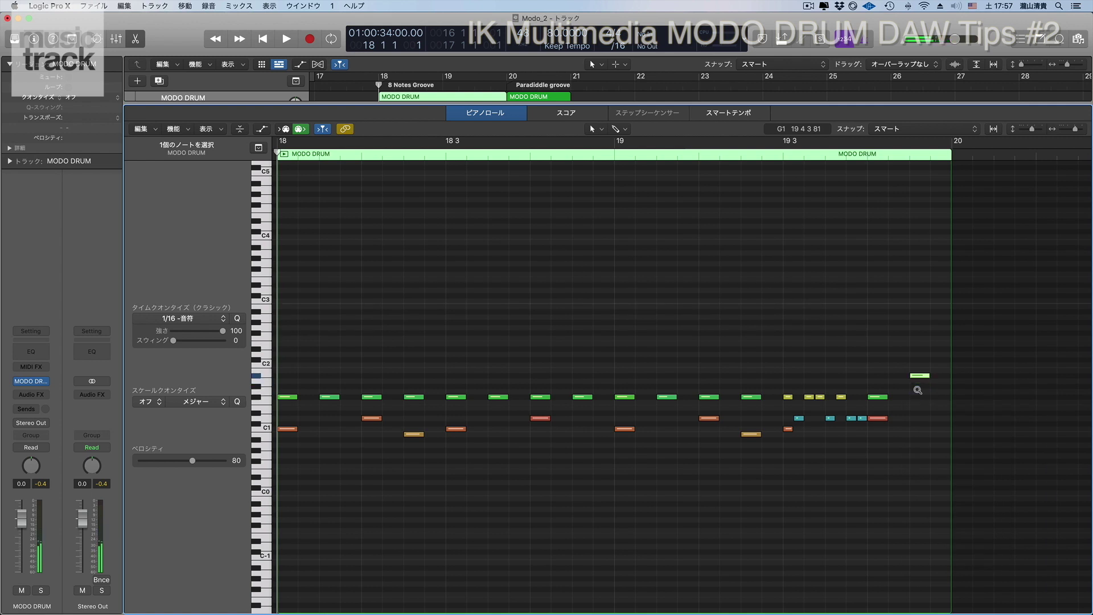
Step: Set the cycle range over bars 18 and 19 and audition the finished groove with its fill
key(".")
key("u")
key("space")
key("space")
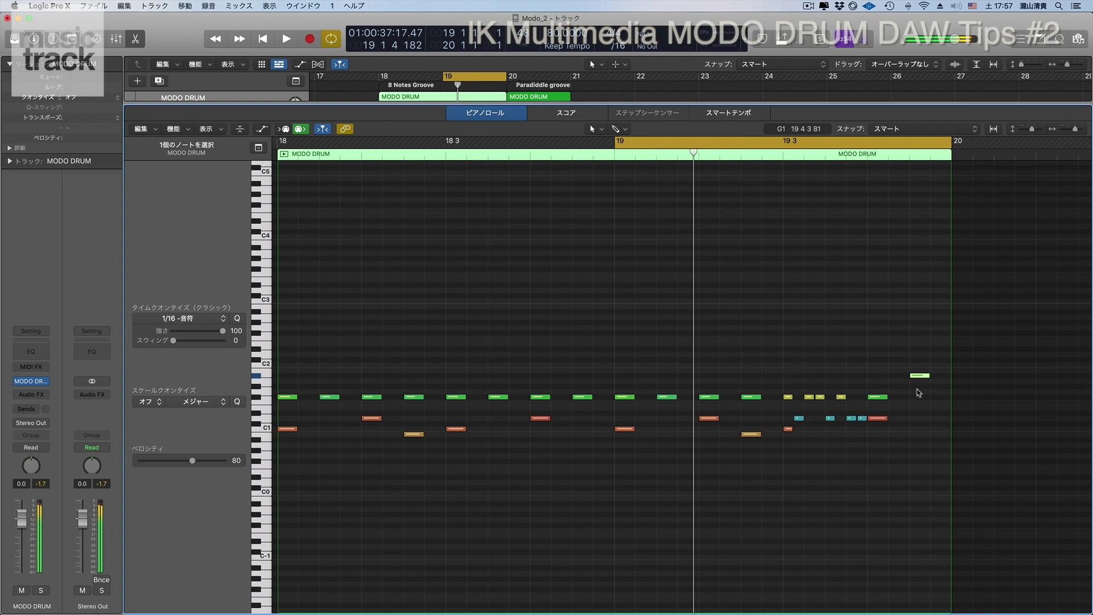
left_click_drag(613, 143, 279, 174)
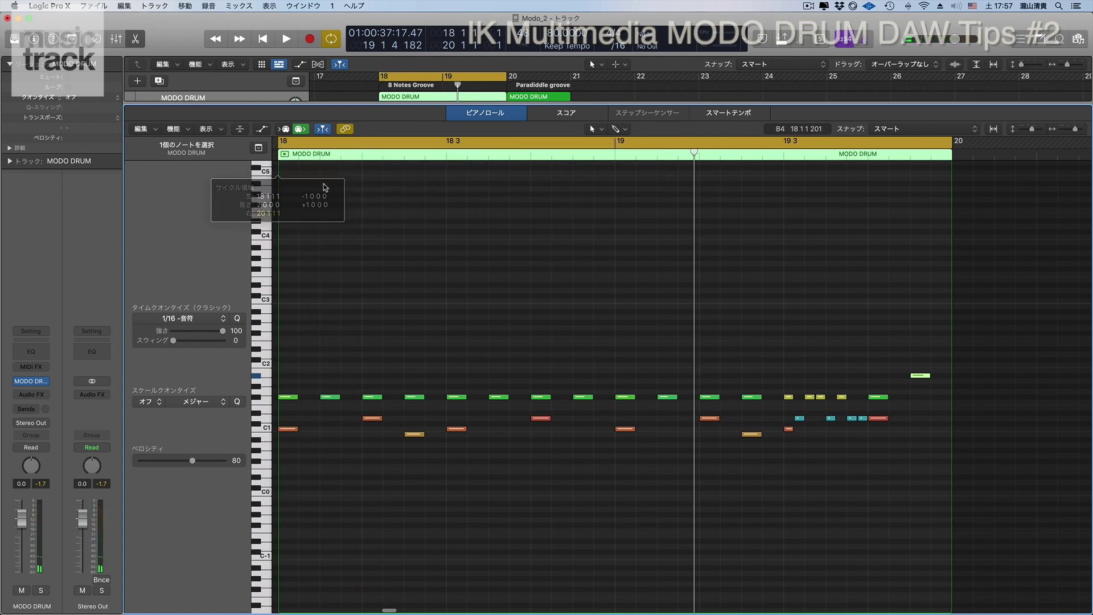
key("space")
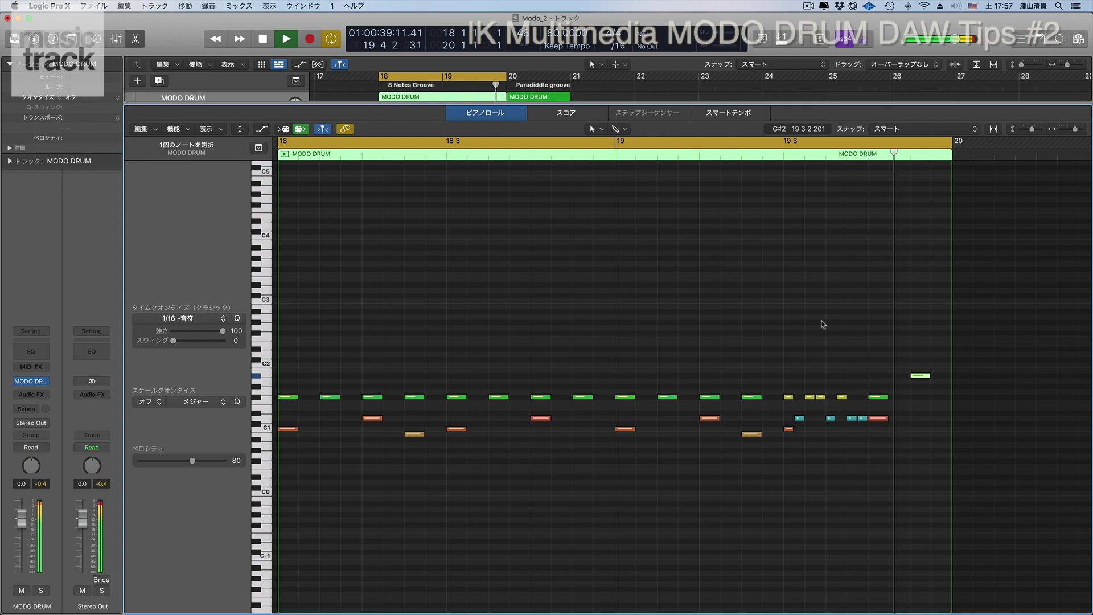
key("space")
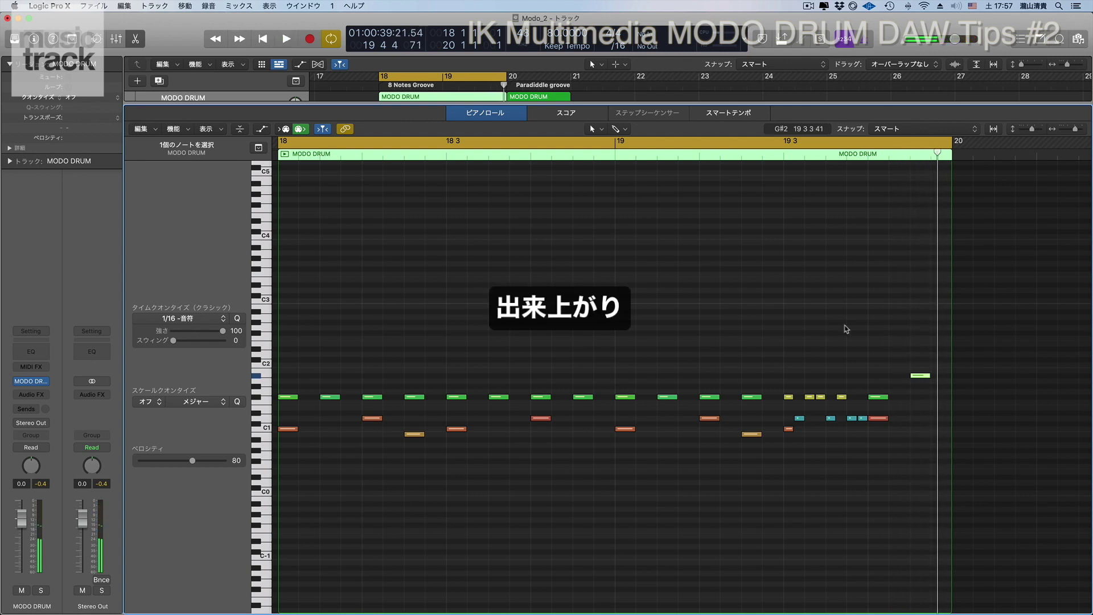
left_click(1001, 334)
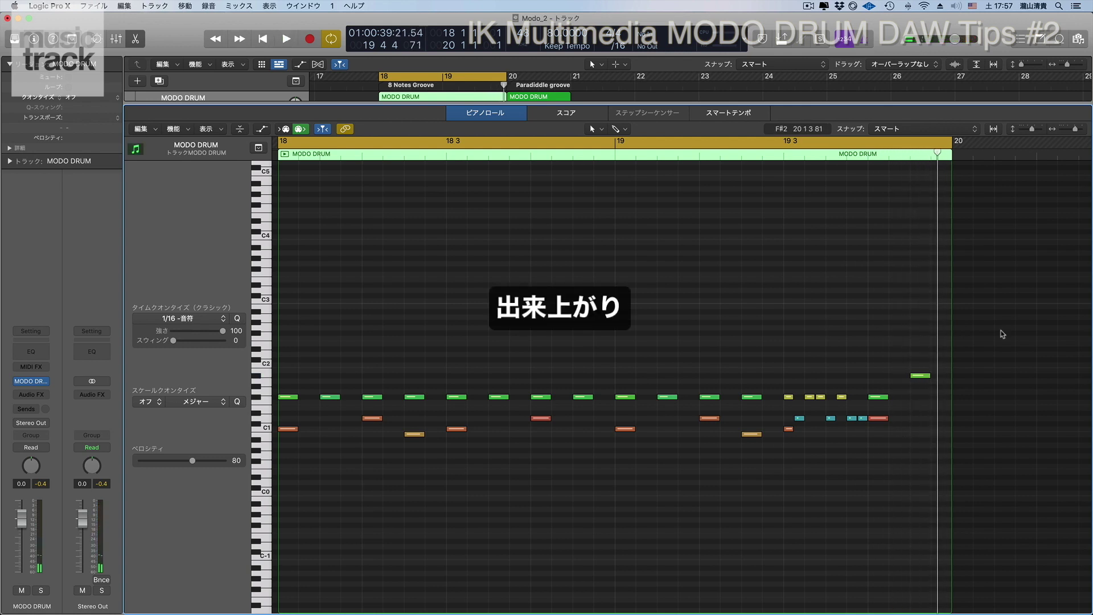